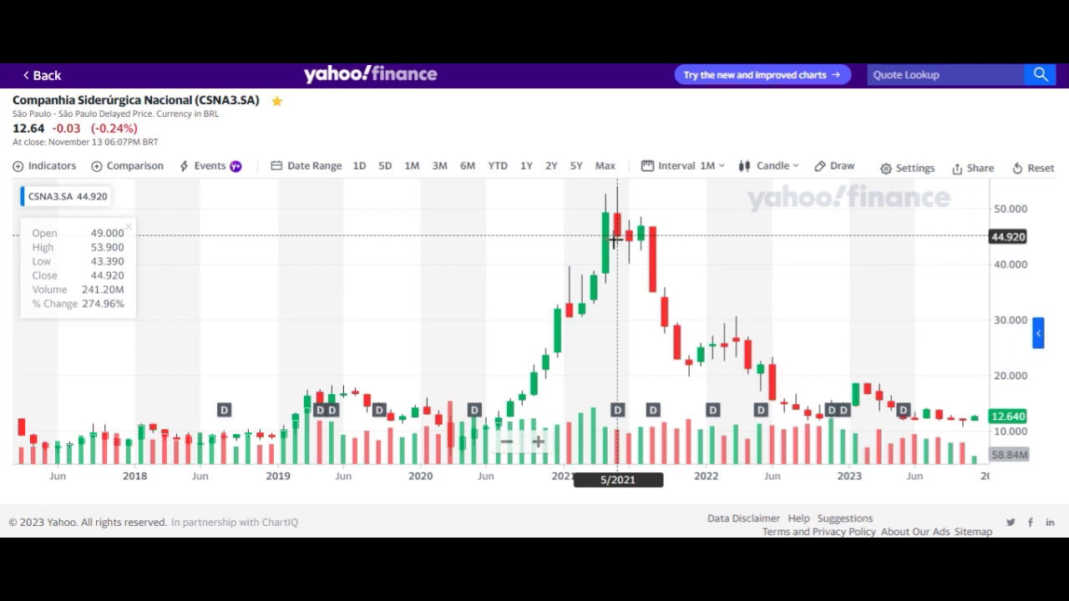
Step: Examine the CSNA3.SA monthly candle chart around the 2021–2023 decline, including the longer price history back to 2009
scroll(614, 239, up, 4)
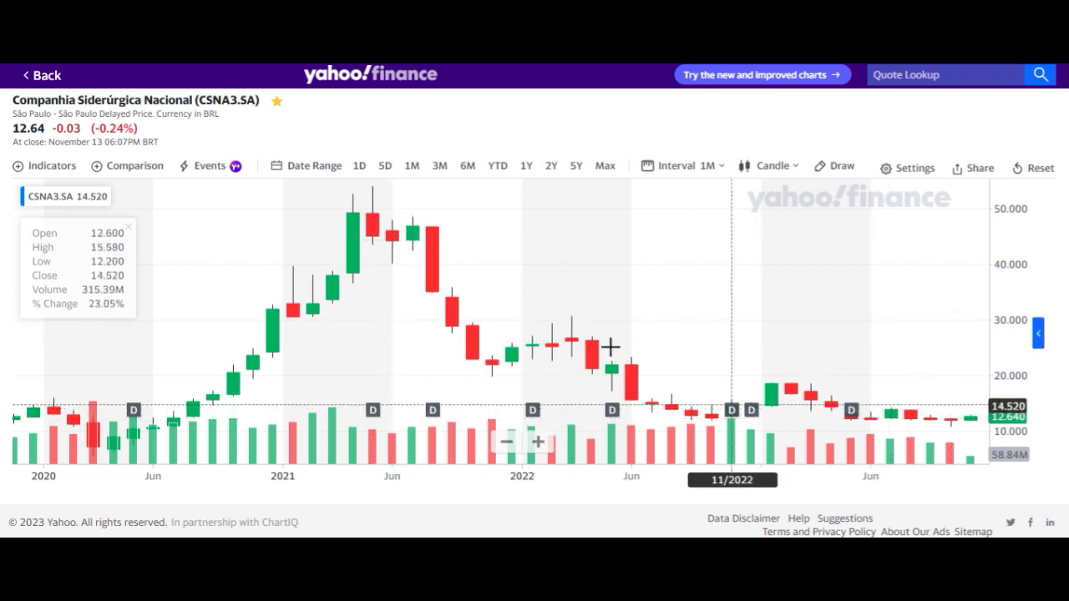
scroll(498, 276, down, 3)
scroll(498, 275, down, 3)
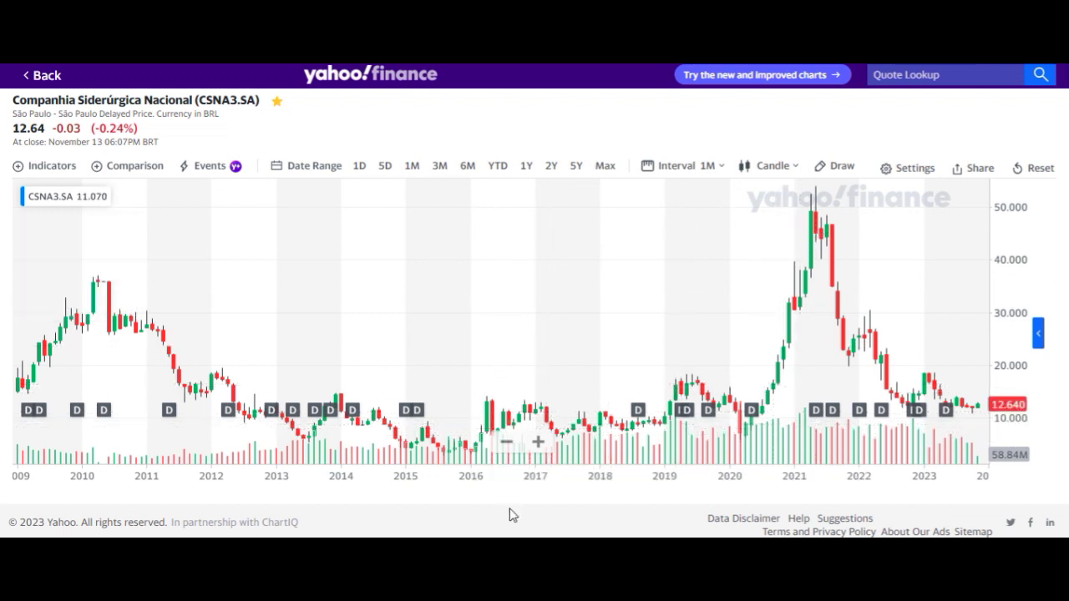
Step: Switch to the Excel workbook and check the 31/12/2021 quarter's net revenue and net profit on the HD sheet
key(alt+Tab)
click(576, 516)
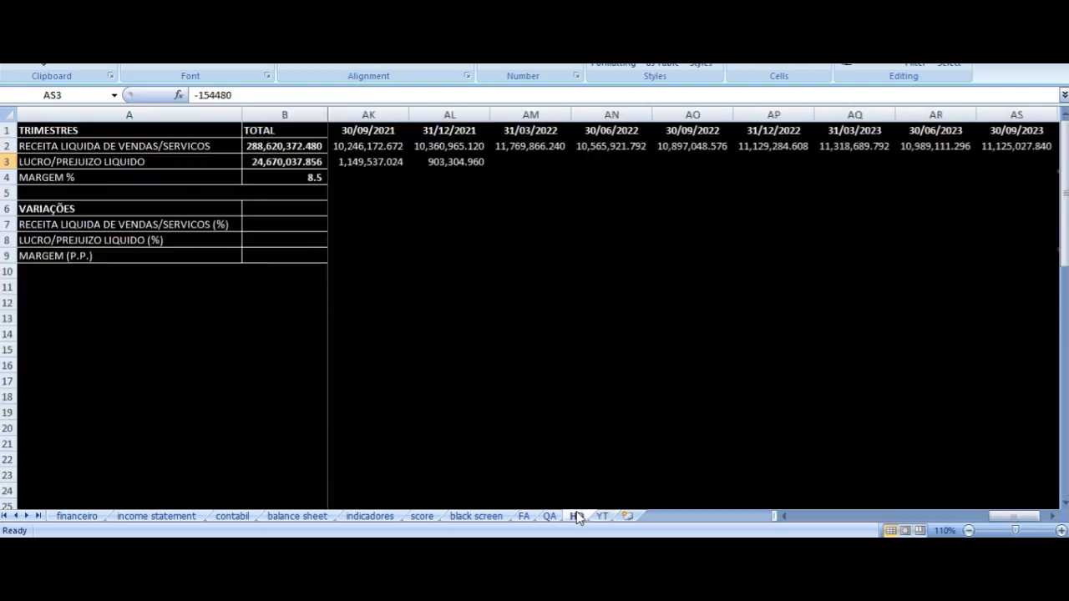
click(450, 147)
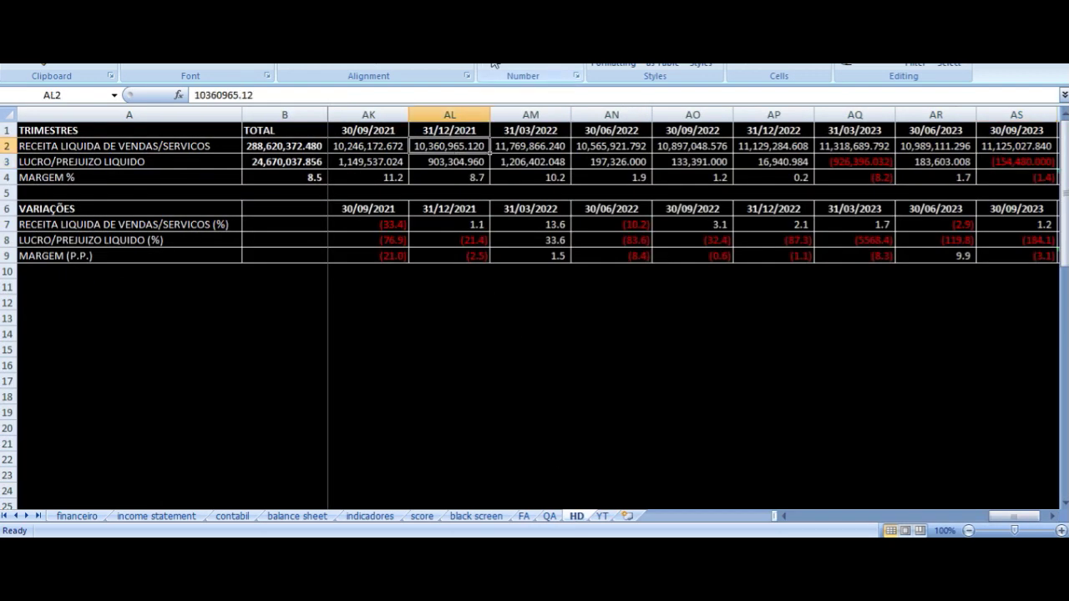
key(Down)
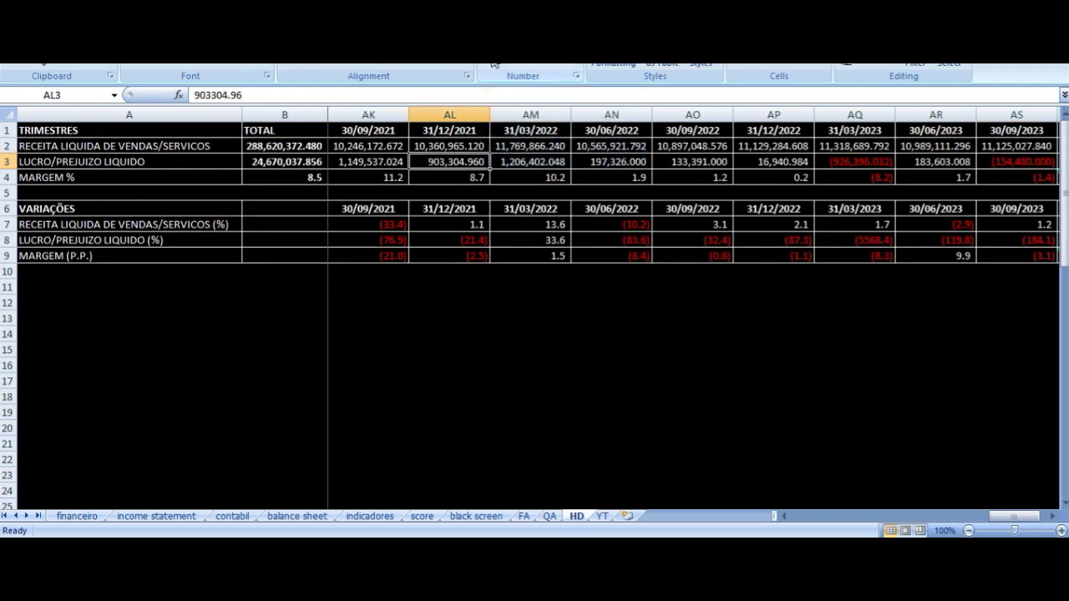
key(Up)
Step: Go back to the earliest quarter, 31/03/2013, in the net revenue row of the TRIMESTRES table
key(Home)
key(Right)
key(Right)
key(Right)
key(Right)
key(Left)
key(Left)
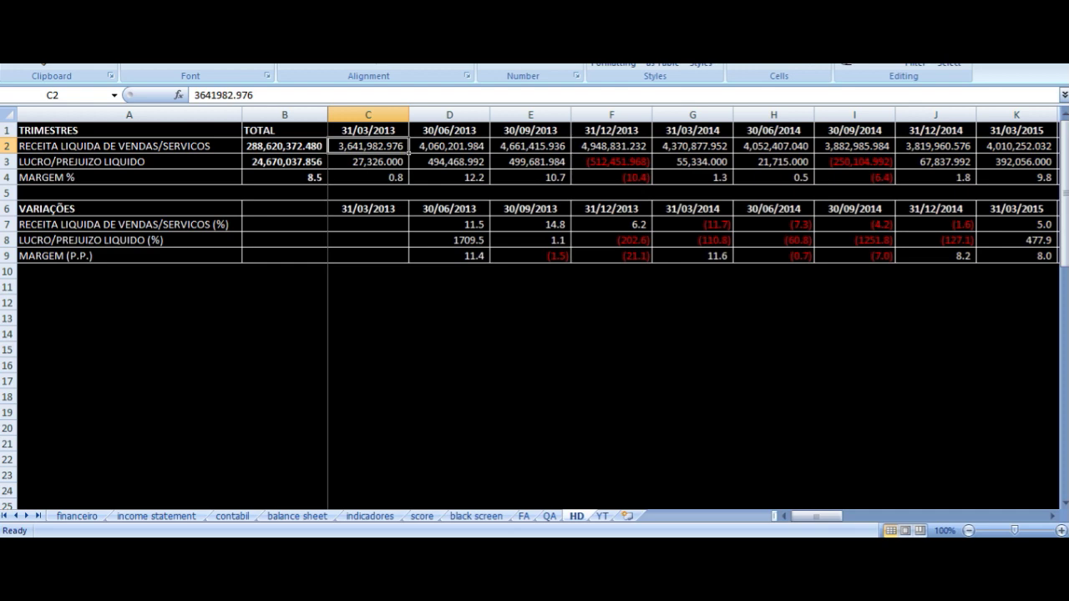
Step: Compare the quarterly net revenue figures across 2013 in the TRIMESTRES table
click(449, 146)
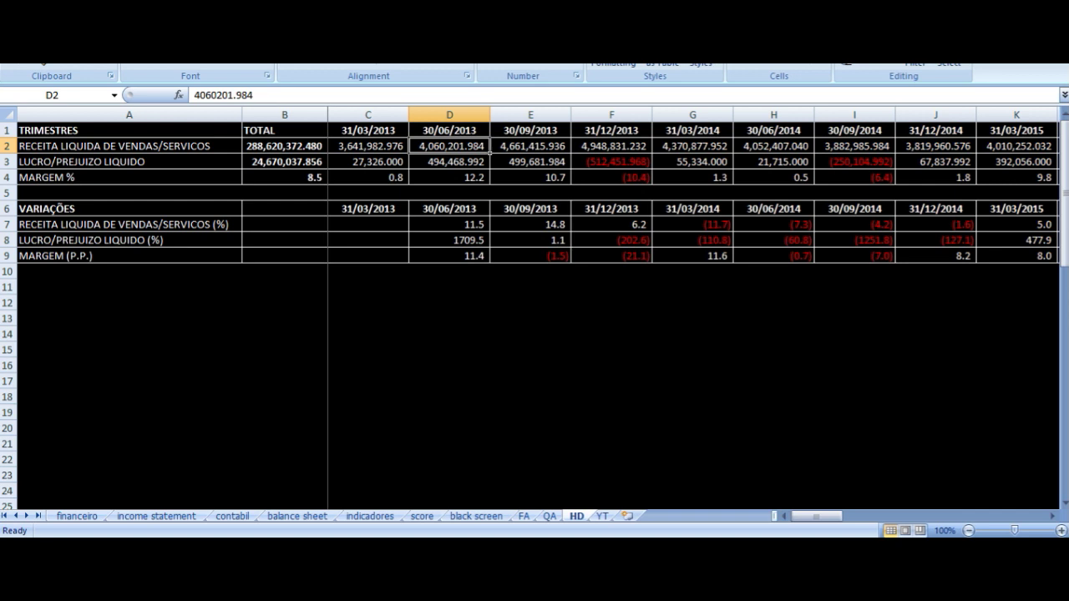
click(530, 145)
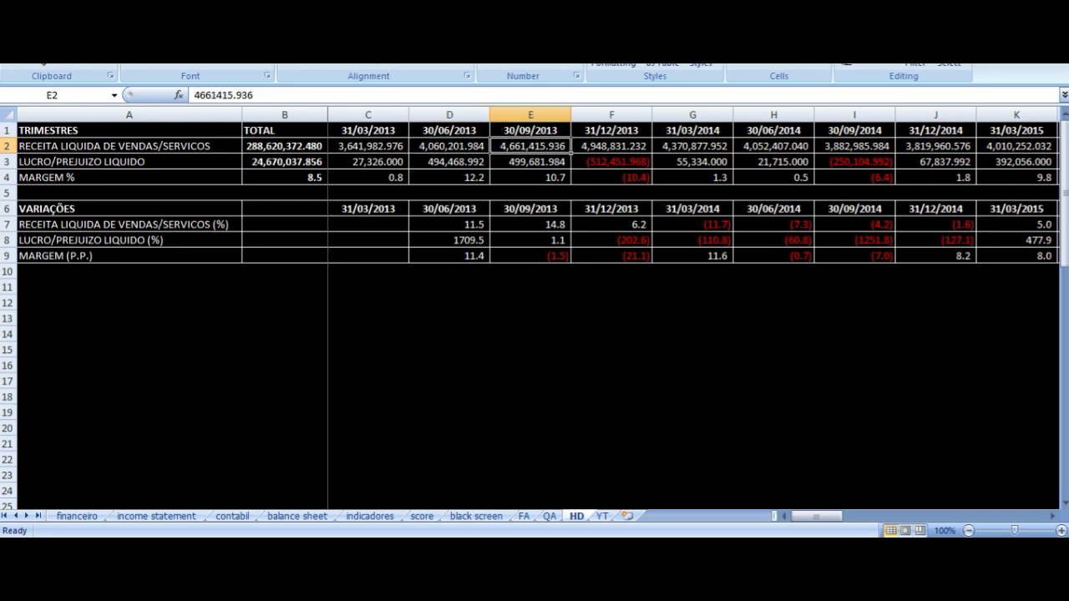
click(449, 145)
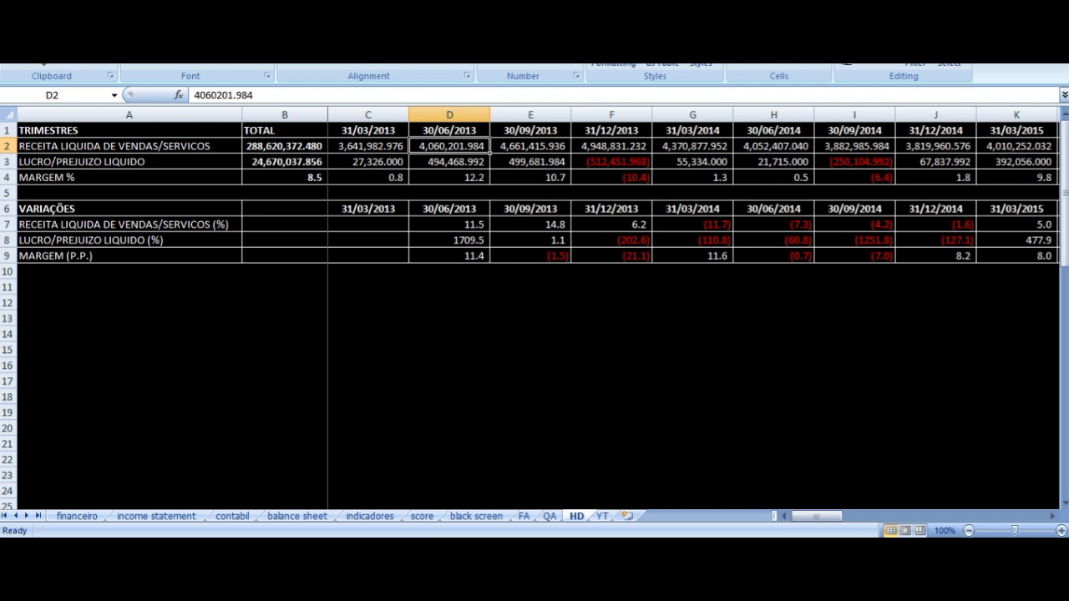
click(530, 145)
click(449, 145)
click(369, 130)
click(368, 145)
click(406, 133)
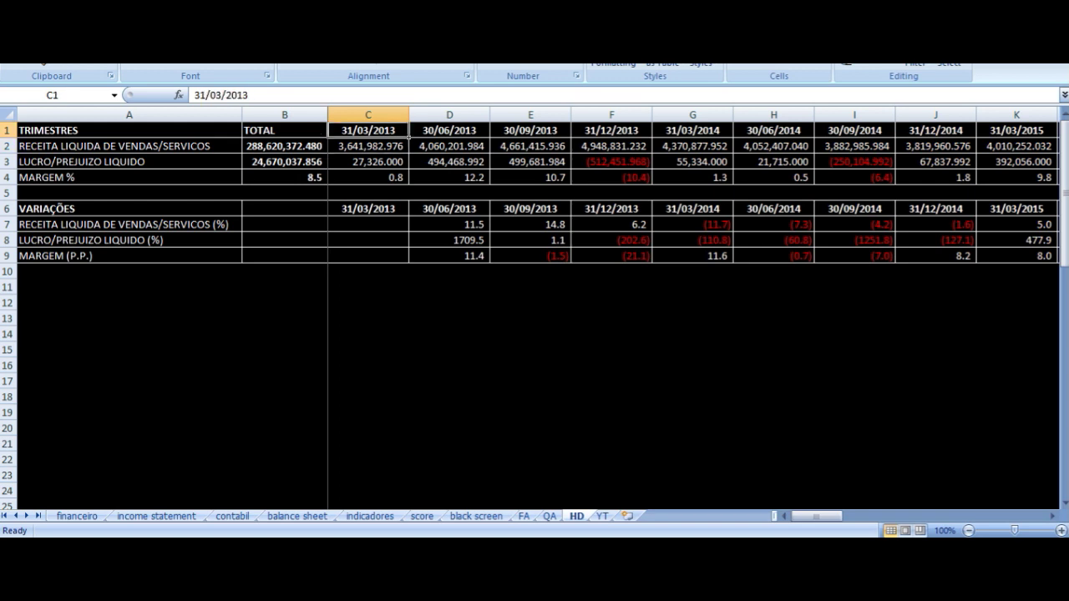
click(407, 150)
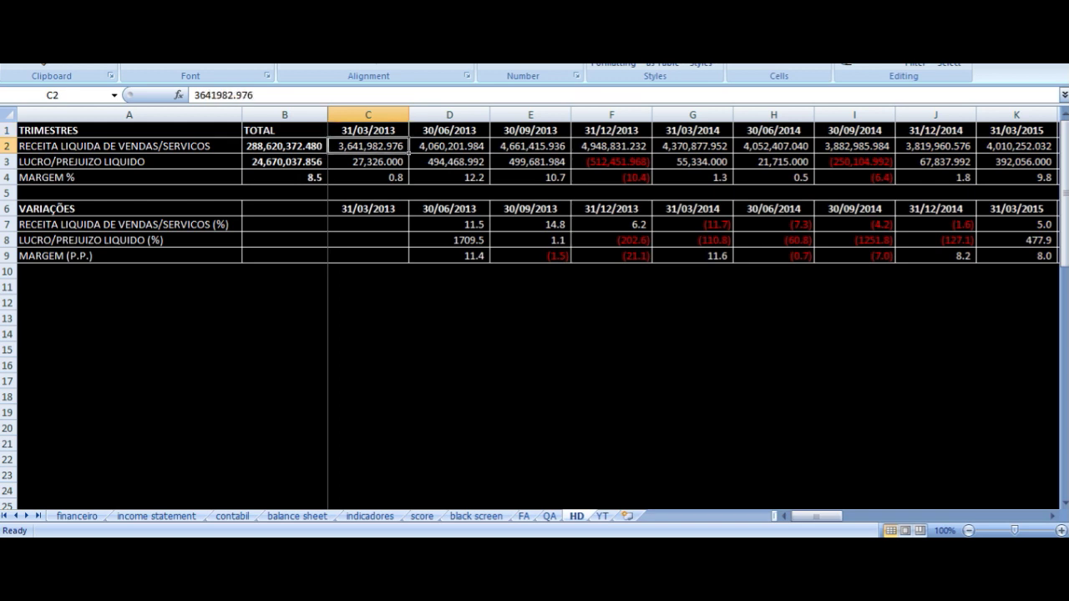
click(450, 145)
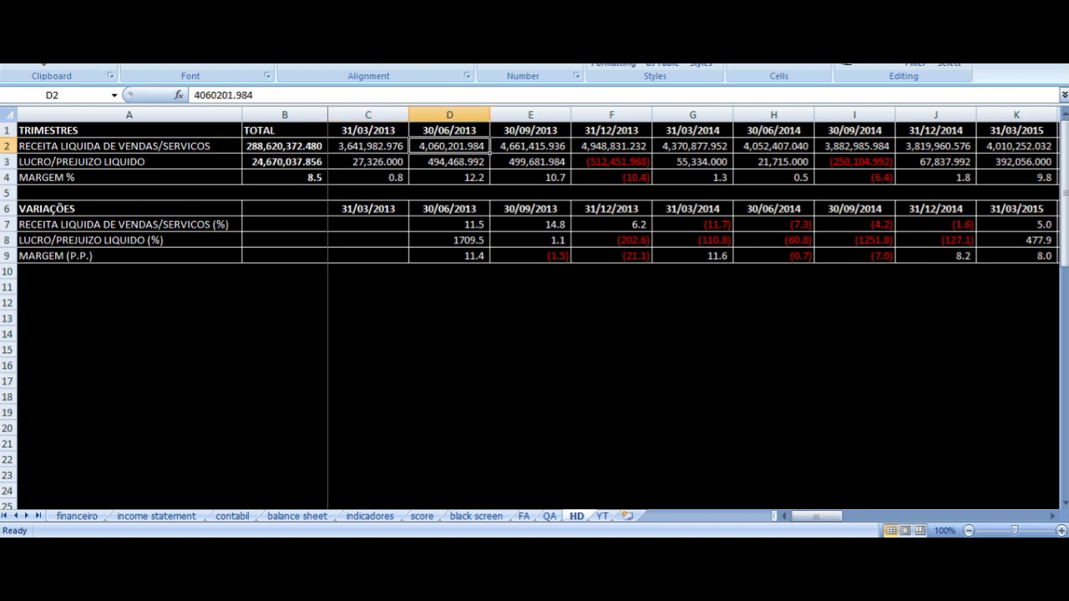
click(611, 145)
click(449, 145)
Step: Go down the HD sheet to the annual ANOS table starting at row 50
click(129, 145)
click(129, 161)
key(ctrl+Down)
key(ctrl+Down)
key(ctrl+Down)
key(ctrl+Down)
key(ctrl+Down)
key(ctrl+Down)
key(ctrl+Down)
key(ctrl+Down)
key(ctrl+Down)
key(ctrl+Down)
key(ctrl+Down)
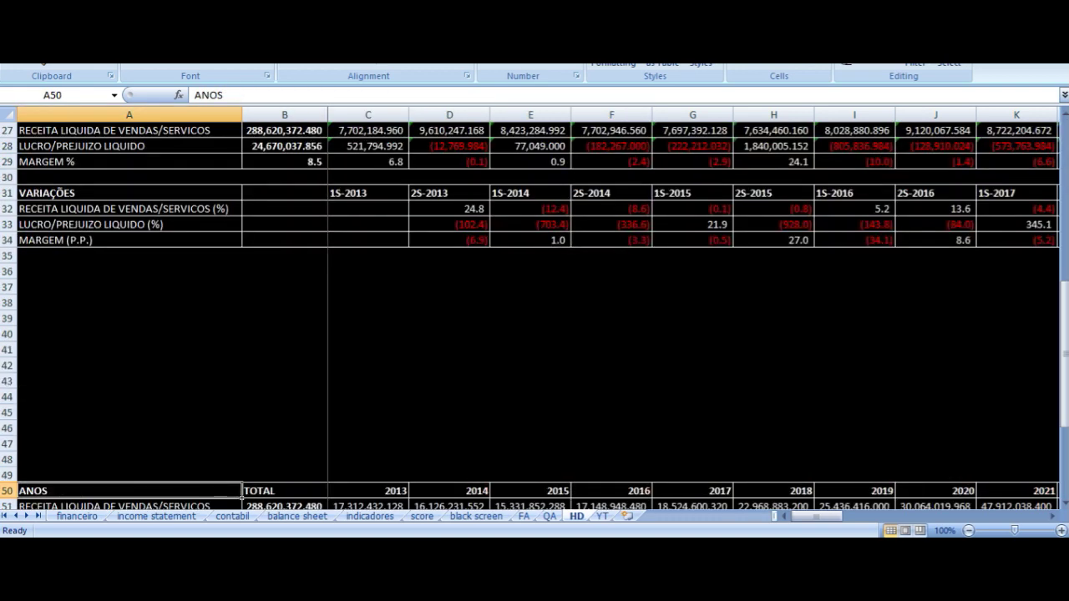
key(ctrl+Up)
key(ctrl+Up)
key(ctrl+Up)
Step: Check the 2013 annual net revenue, net profit and margin in the ANOS table
key(Right)
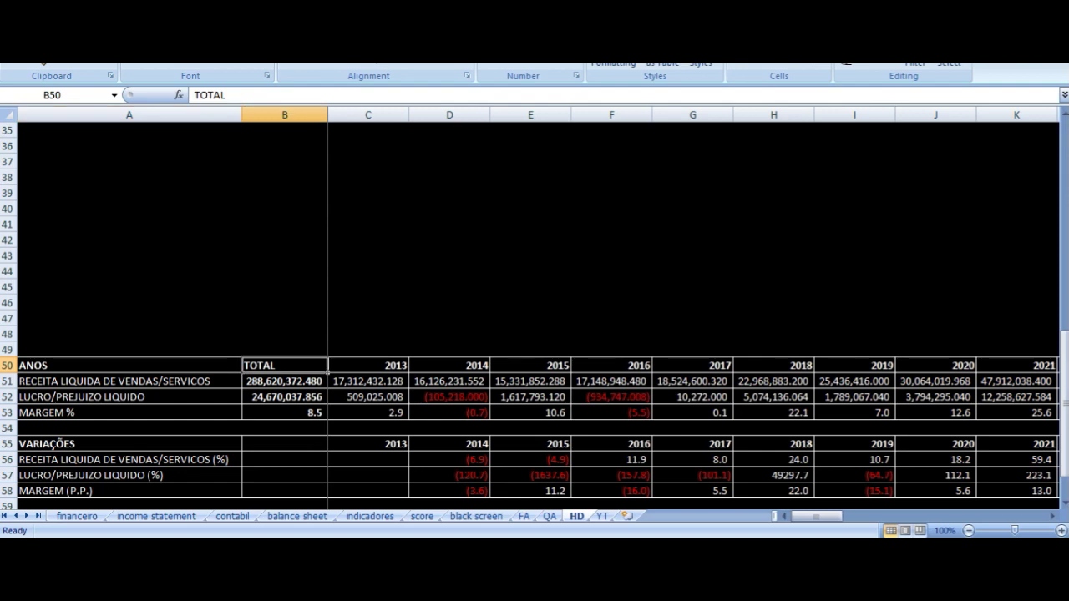
key(Right)
key(Down)
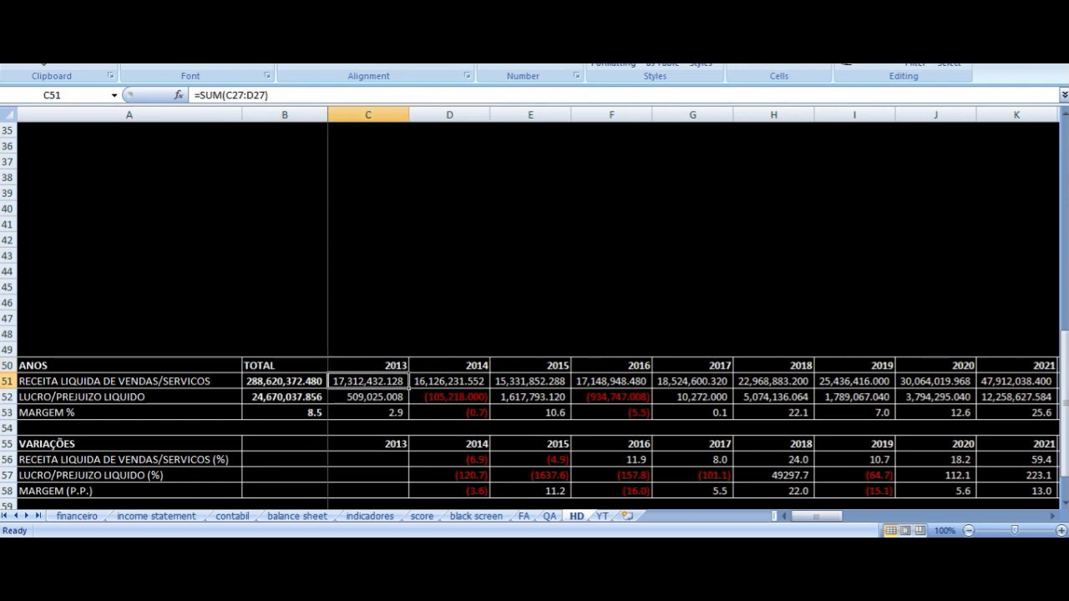
key(Down)
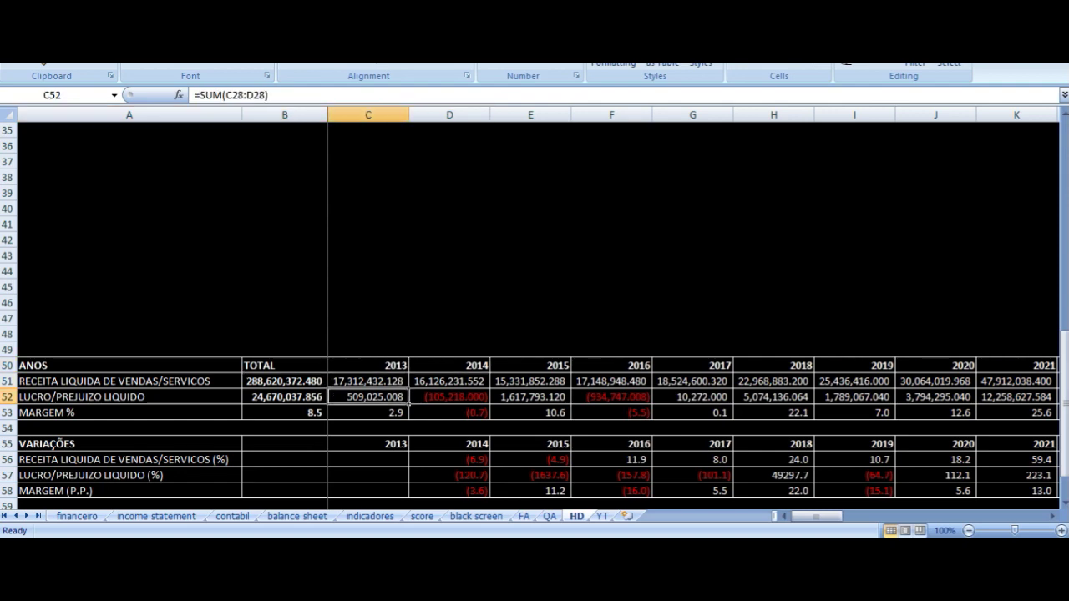
key(Down)
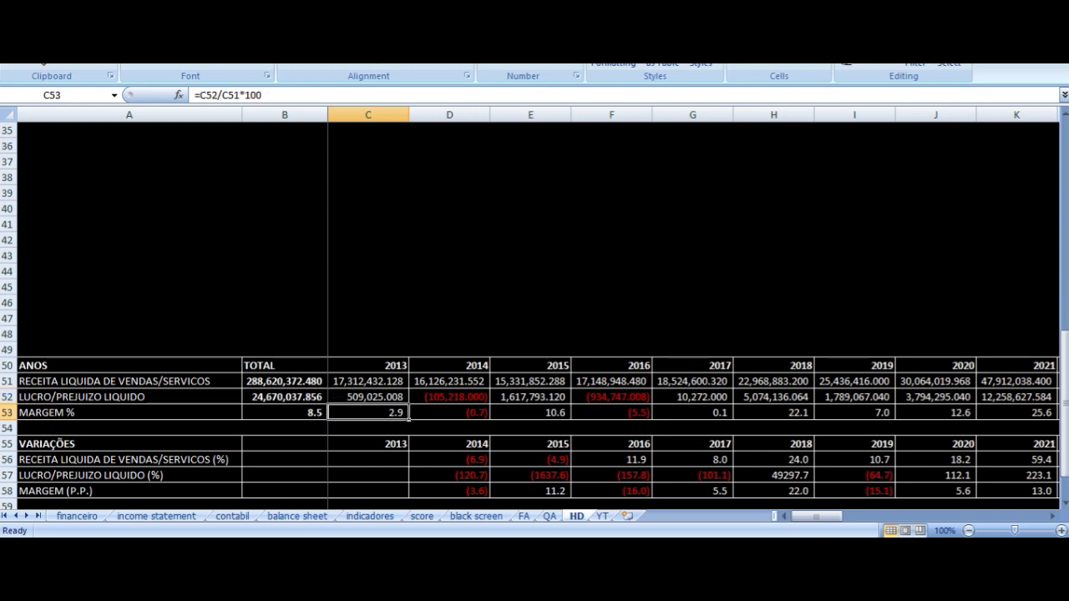
Step: Compare the 2014 annual net revenue with 2013 and check the 2014 net profit row
key(Right)
key(Up)
key(Up)
key(Left)
key(Right)
key(Down)
key(alt+Tab)
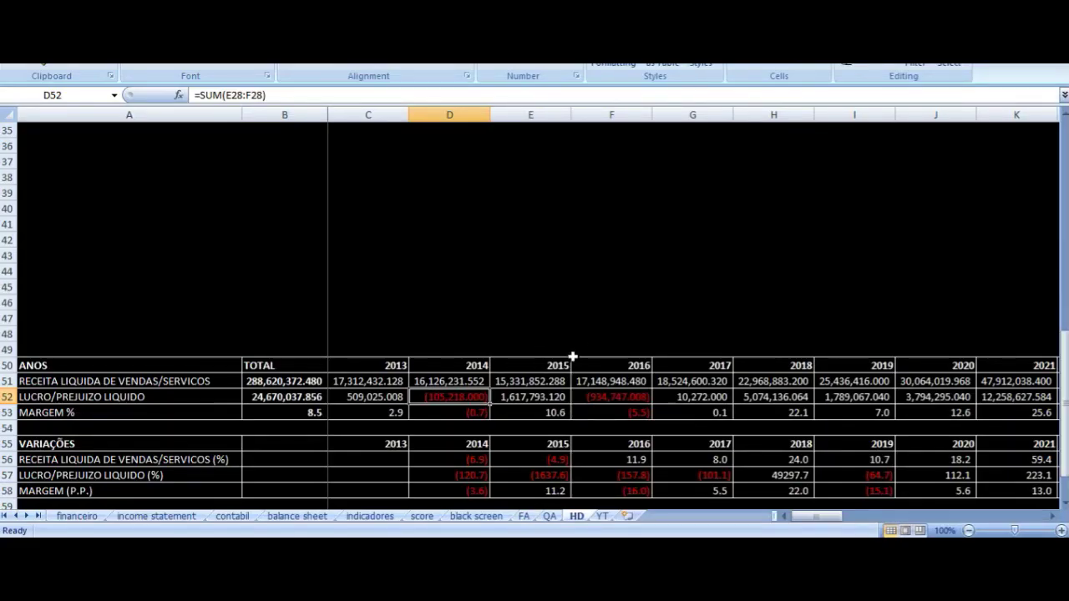
Step: Check the 2015 annual net revenue and net profit in the ANOS table
click(553, 366)
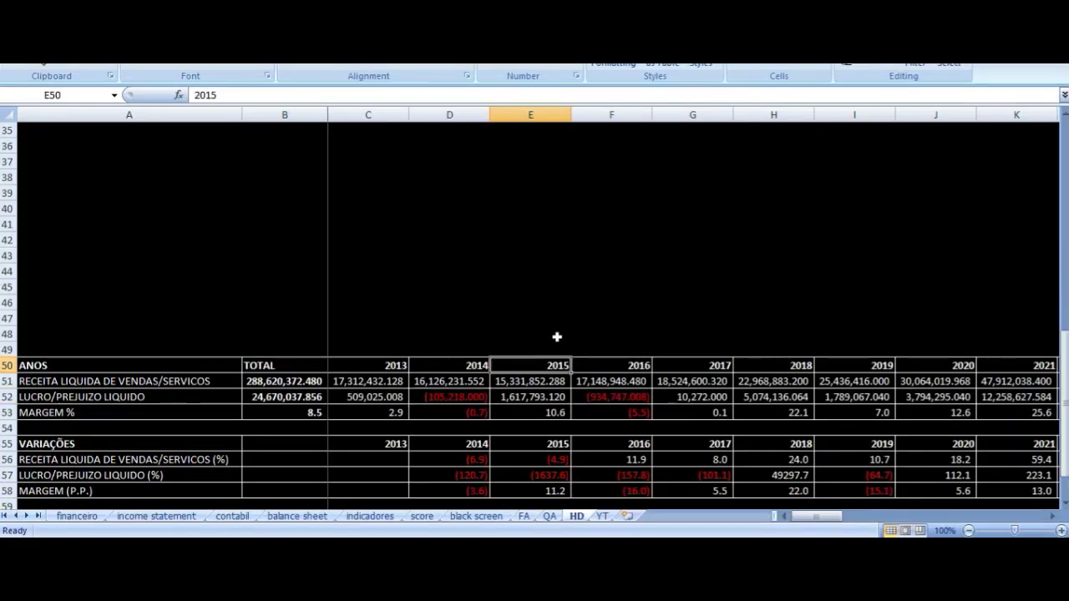
key(Down)
key(Up)
key(Down)
key(Down)
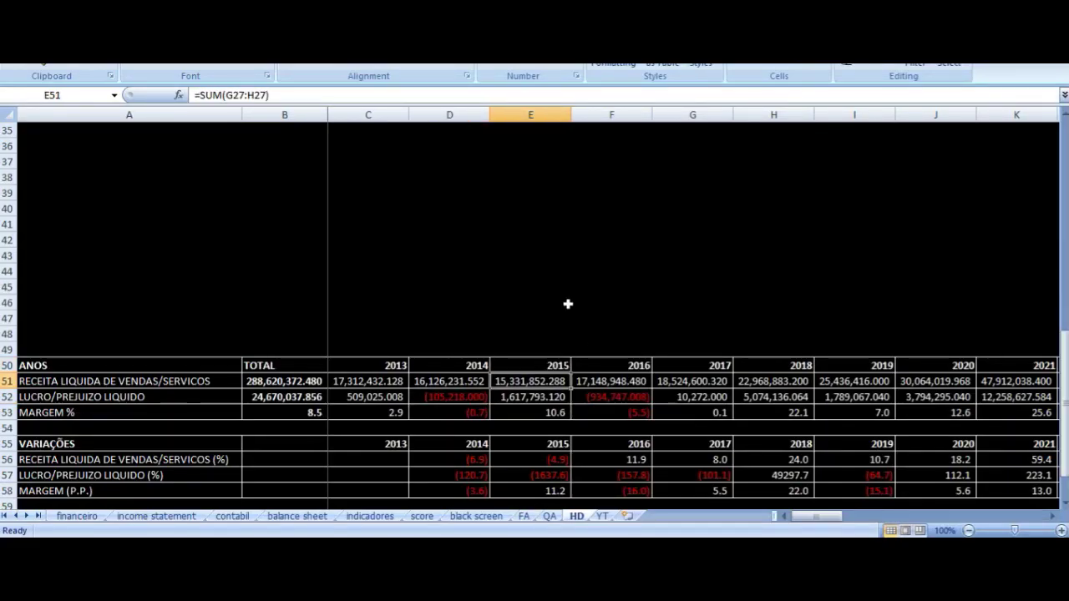
key(Down)
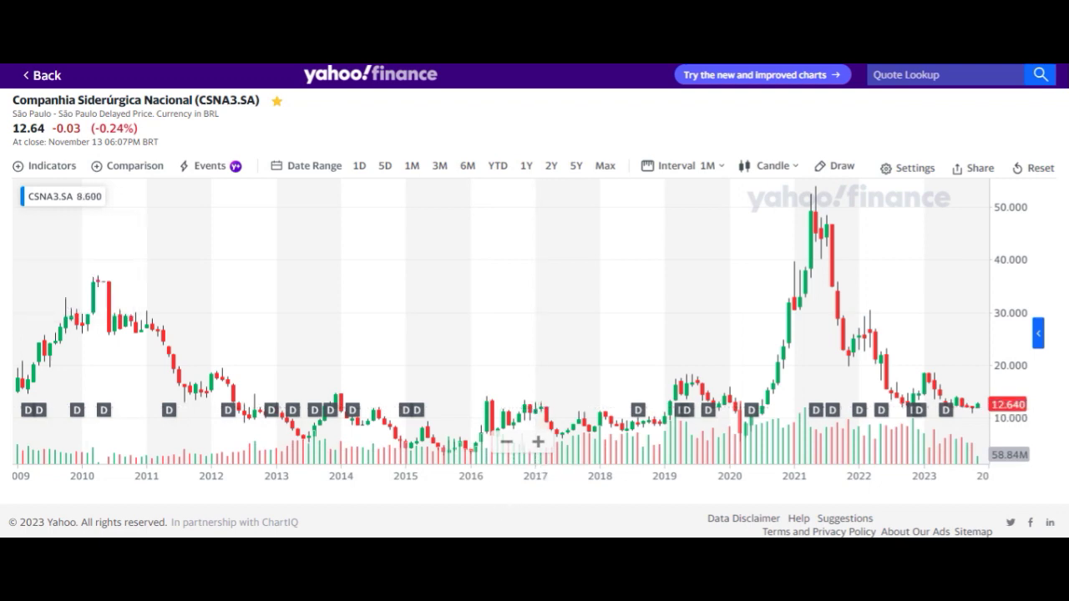
Step: Return from the Yahoo Finance chart to the ANOS table and check the 2016 net revenue and net profit
key(alt+Tab)
key(Up)
key(Up)
key(Right)
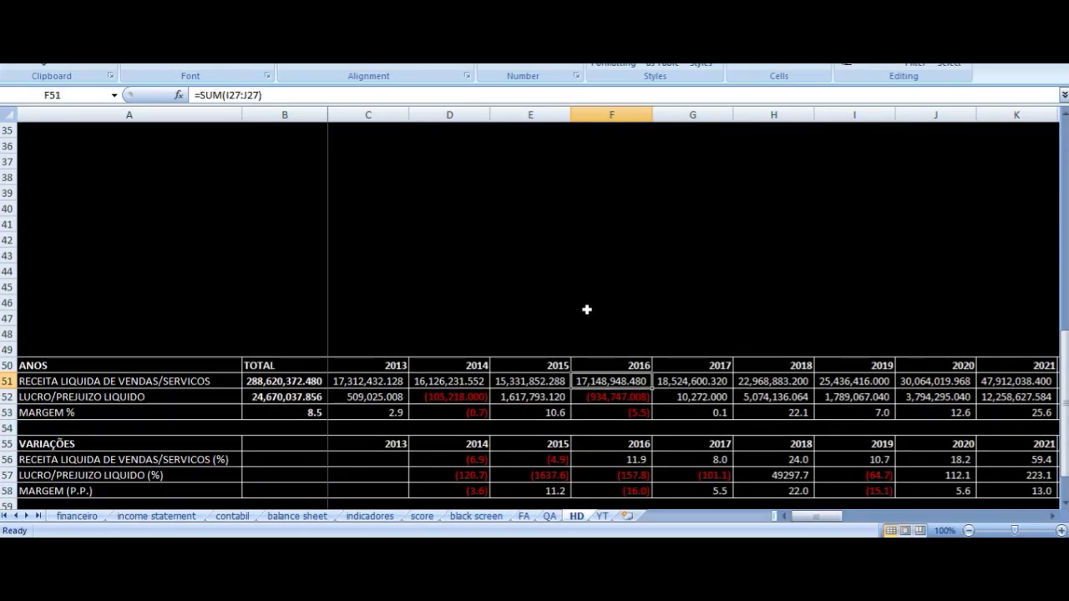
key(Down)
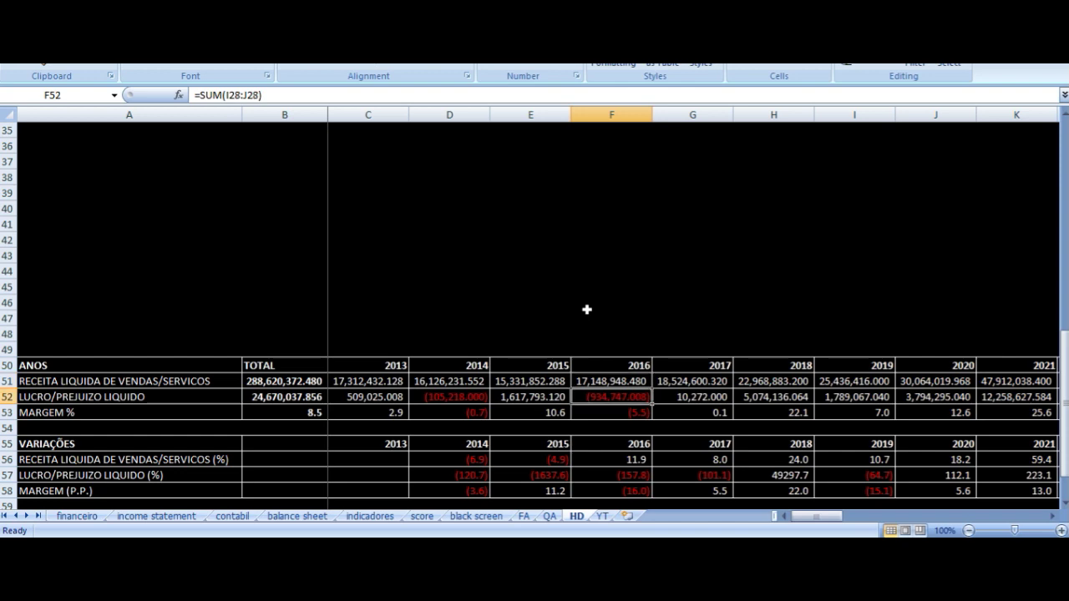
key(alt+Tab)
Step: Recheck the 2016 annual results and review the 2017 net revenue and net profit
click(626, 382)
key(Down)
key(Right)
key(Up)
key(Up)
key(Down)
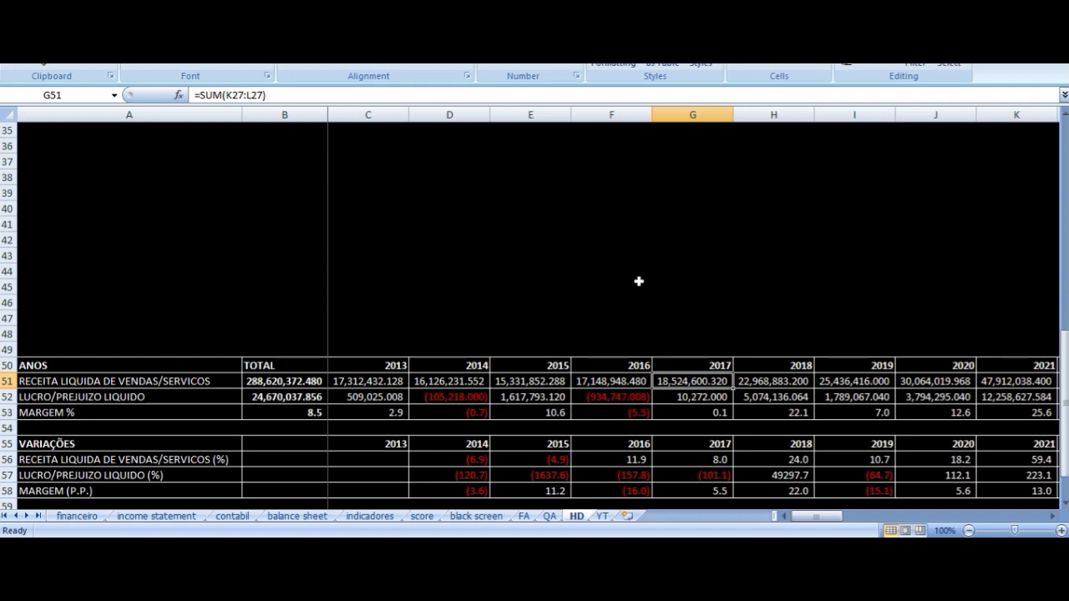
key(Down)
key(Up)
Step: Follow the annual net revenue from 2018 through 2021 and check the 2021 net profit
key(Right)
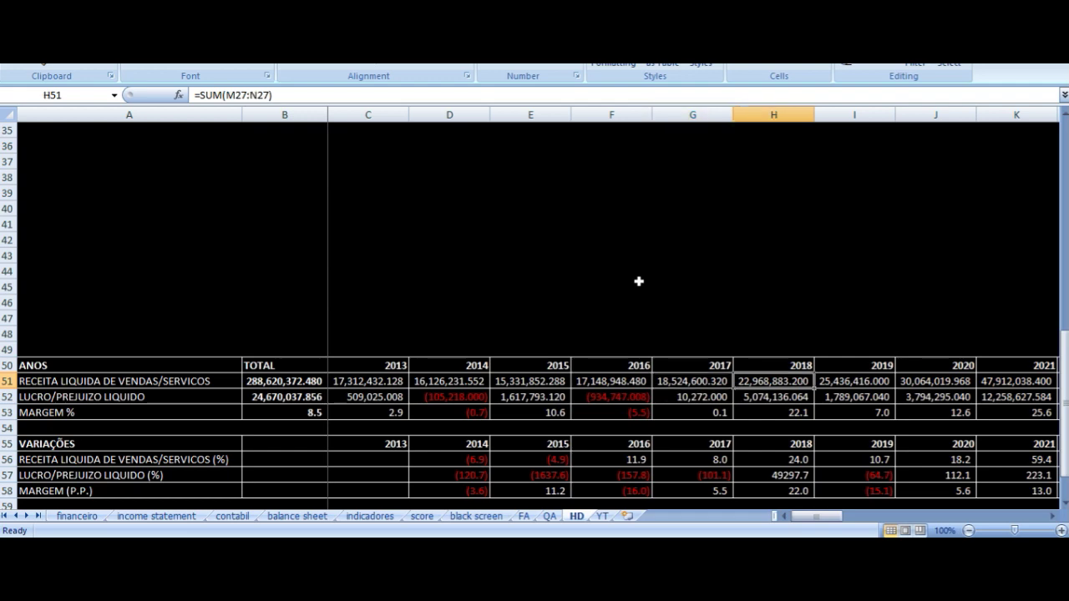
key(Right)
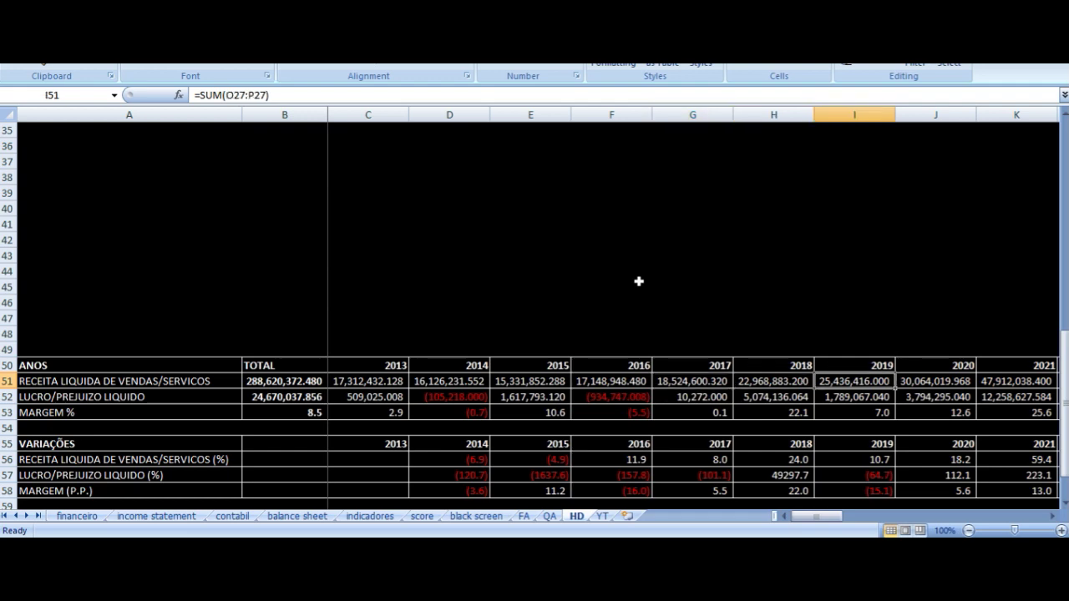
key(Right)
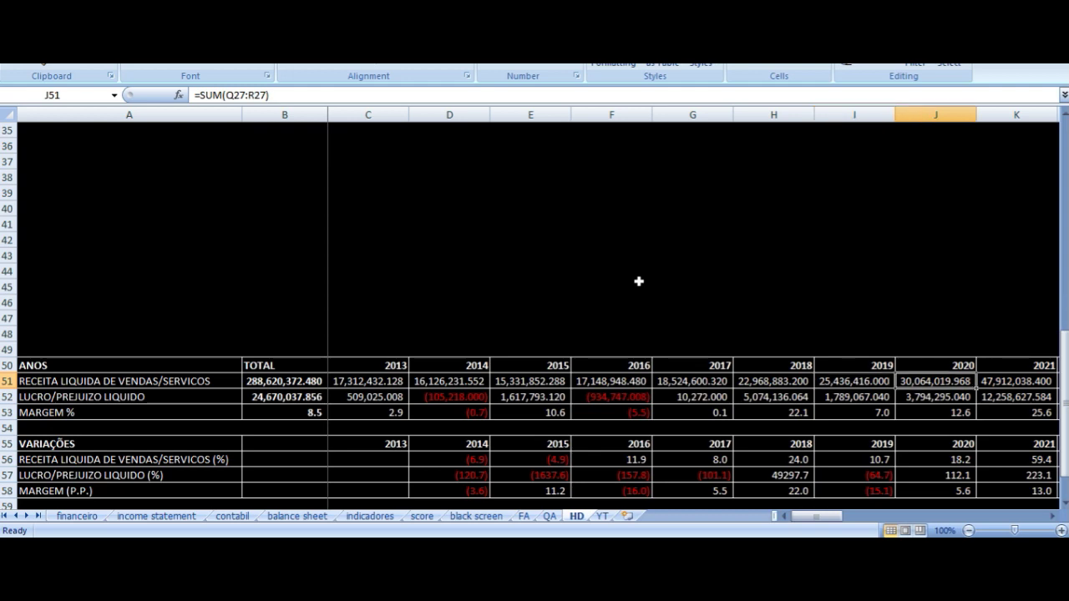
key(Right)
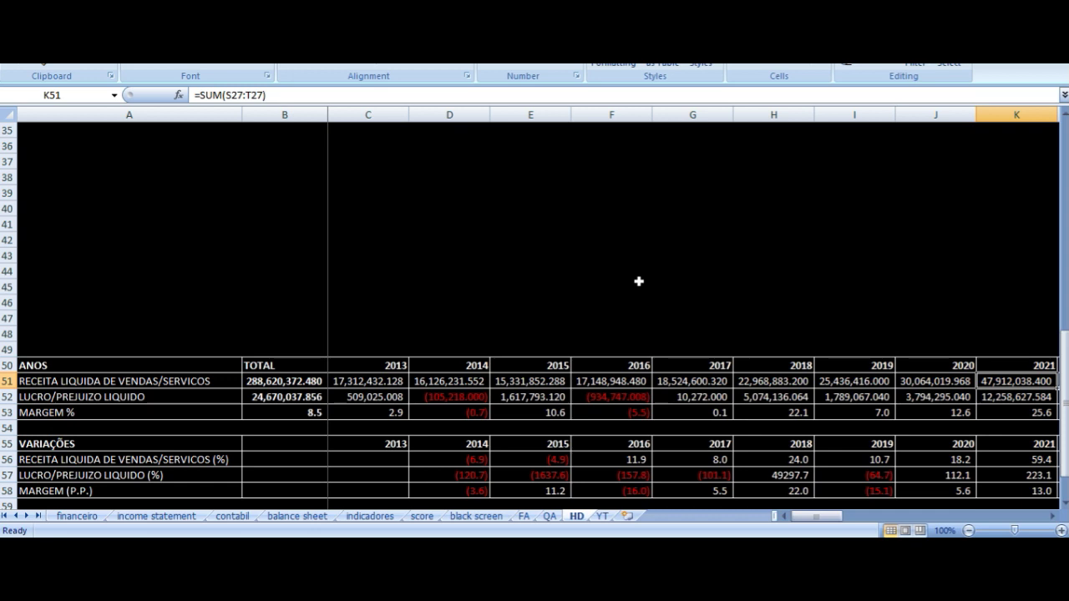
key(Down)
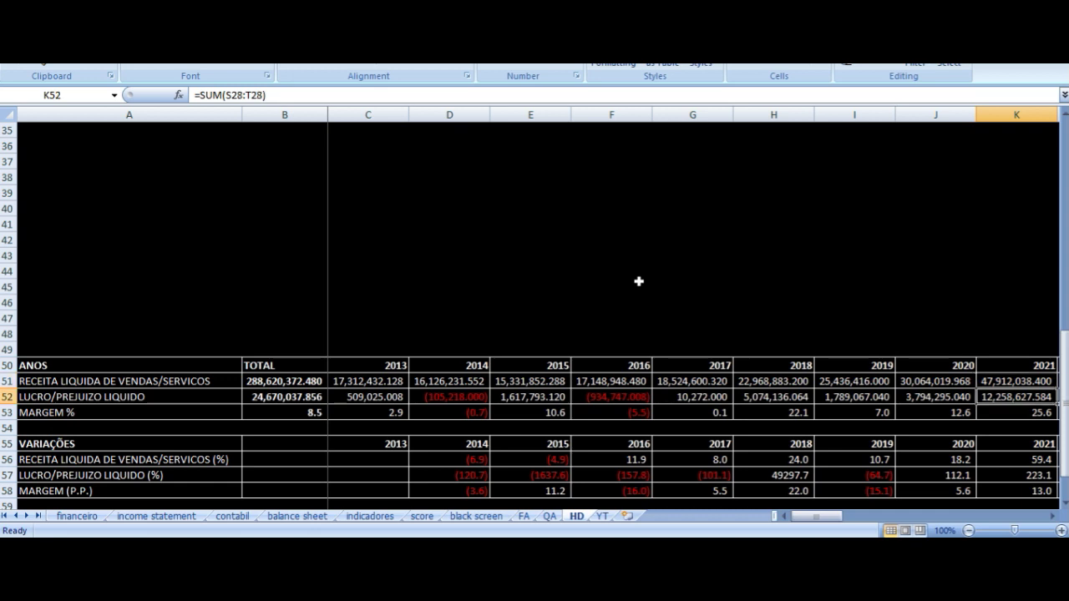
scroll(639, 281, right, 1)
key(Up)
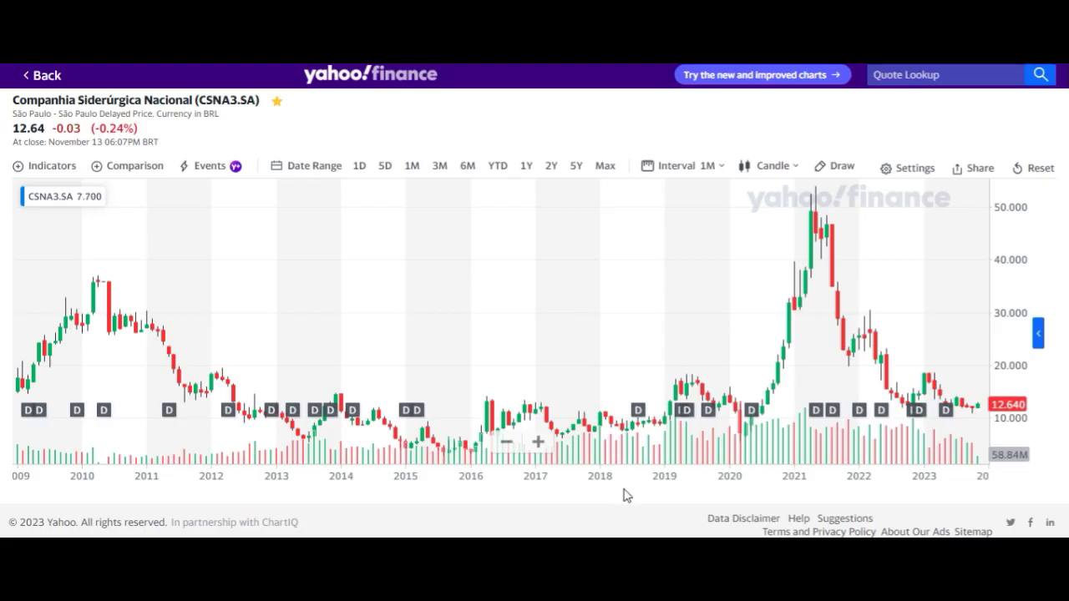
Step: Look closer at the Yahoo Finance price chart and compare the 2021 and 2022 annual net revenue in the Excel sheet
scroll(711, 358, up, 5)
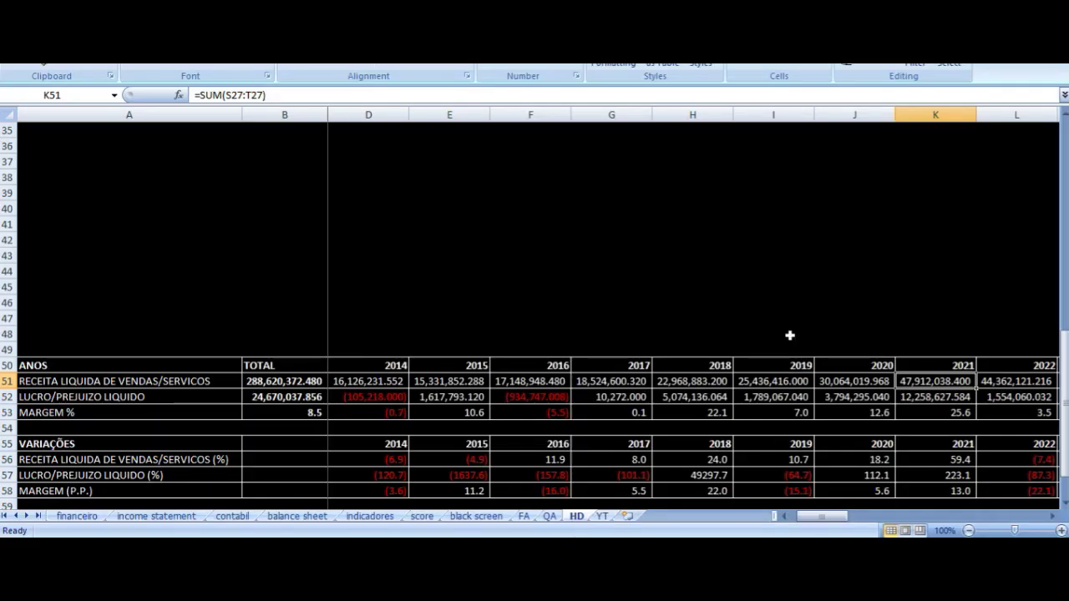
key(Right)
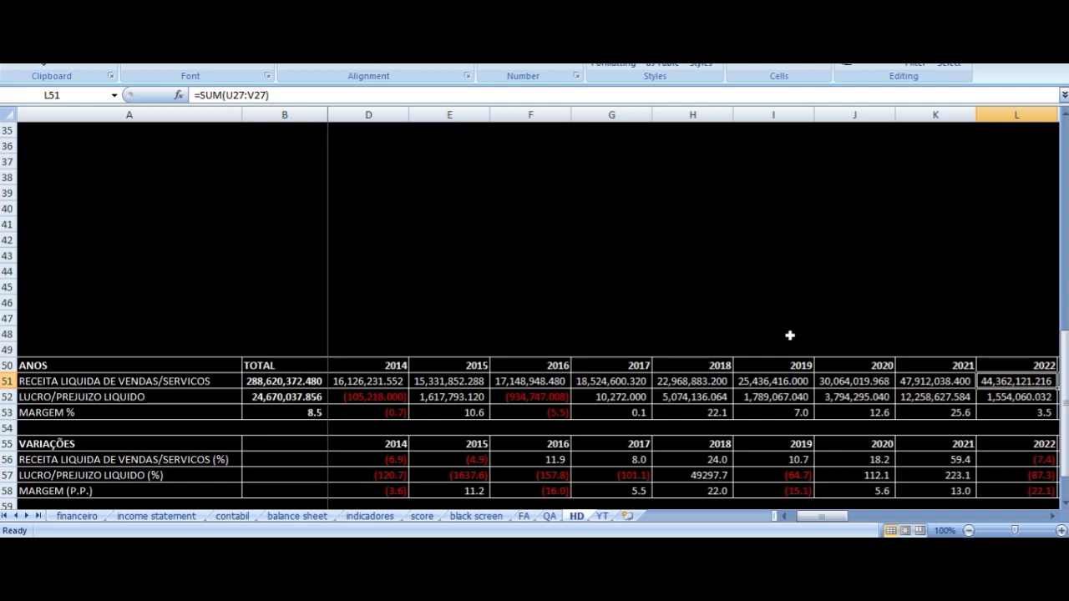
key(Left)
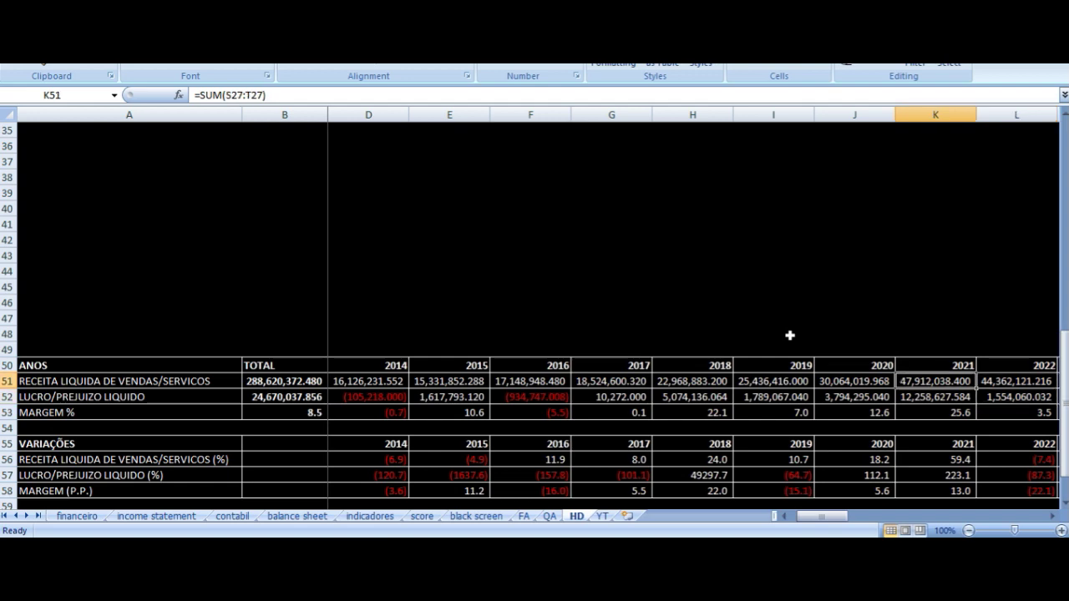
key(Right)
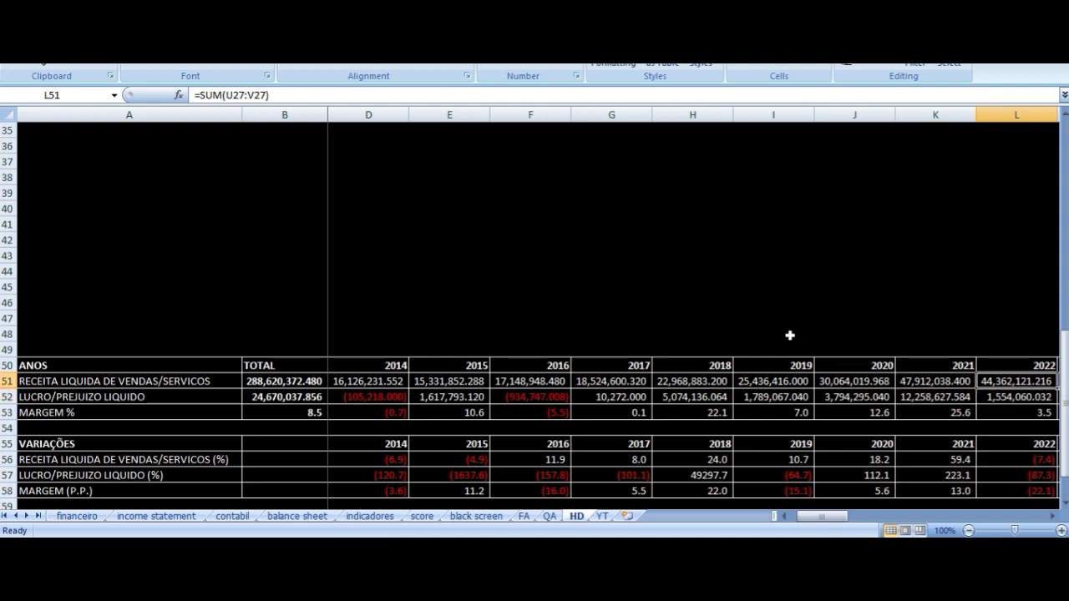
key(Left)
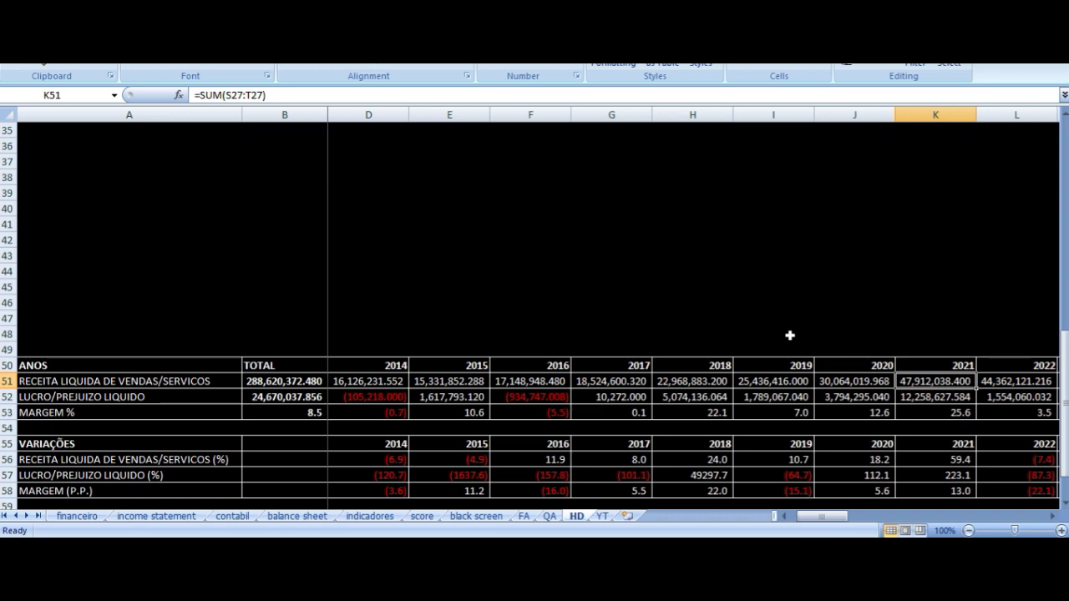
Step: Compare the annual net revenue from 2019 through 2022 in the ANOS table and check the 2022 net profit
key(Right)
key(Left)
key(Left)
key(Left)
key(Left)
key(Left)
key(Left)
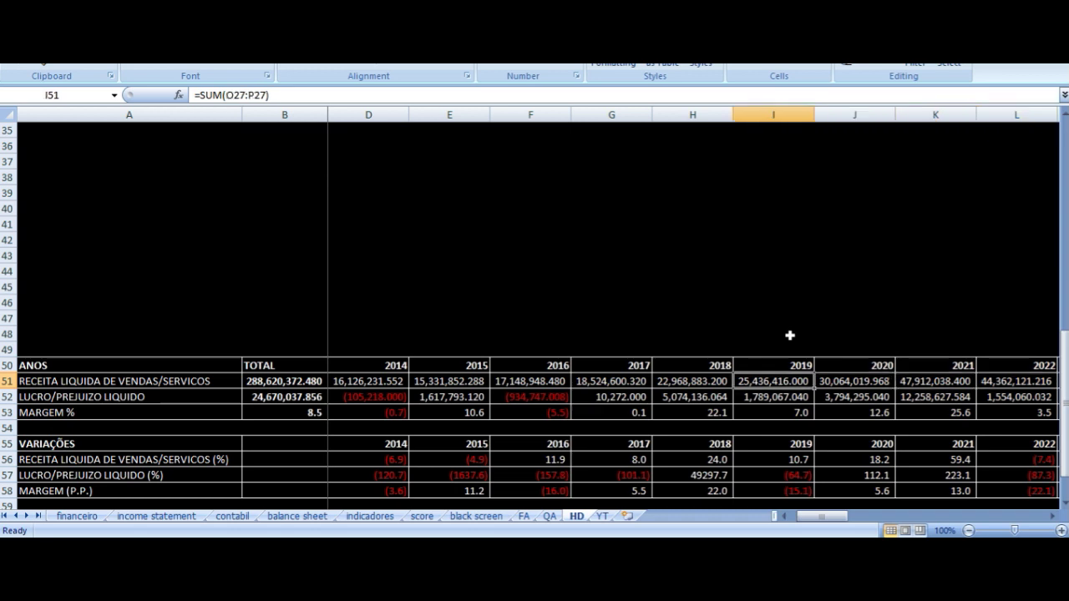
key(Right)
key(Right)
key(Right)
key(Right)
key(Right)
key(Right)
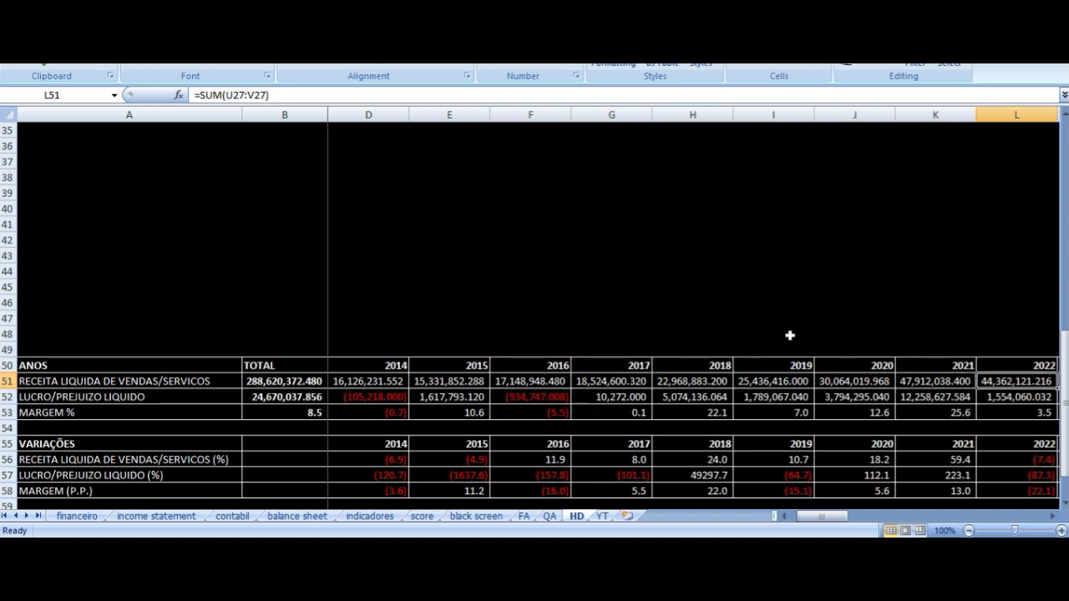
key(Down)
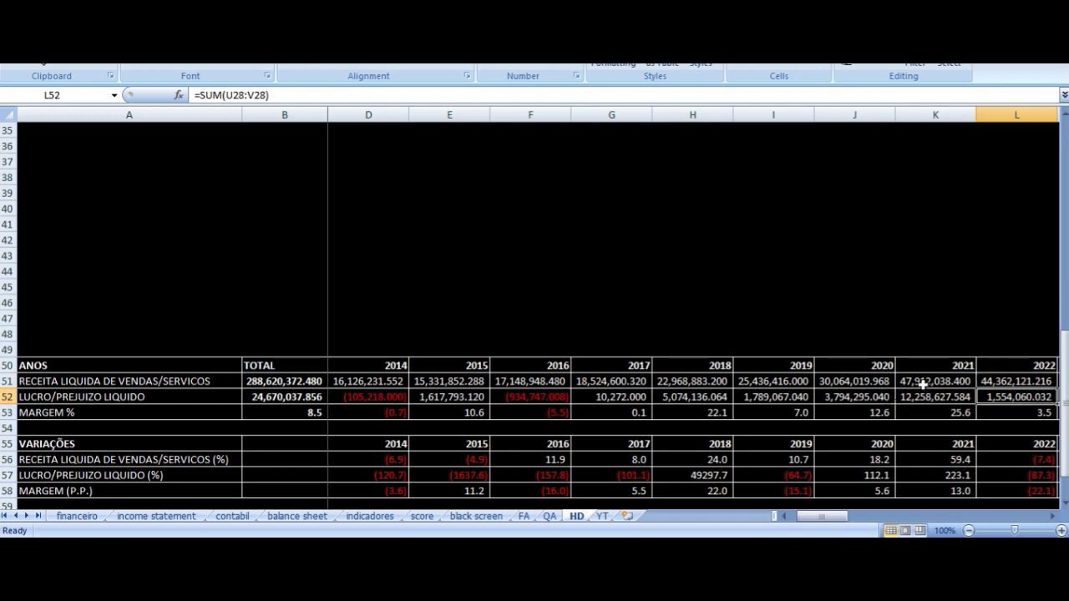
Step: Review the 2021 net revenue, net profit and margin and move on to the 2022 and 2023 columns
drag(925, 381, 931, 397)
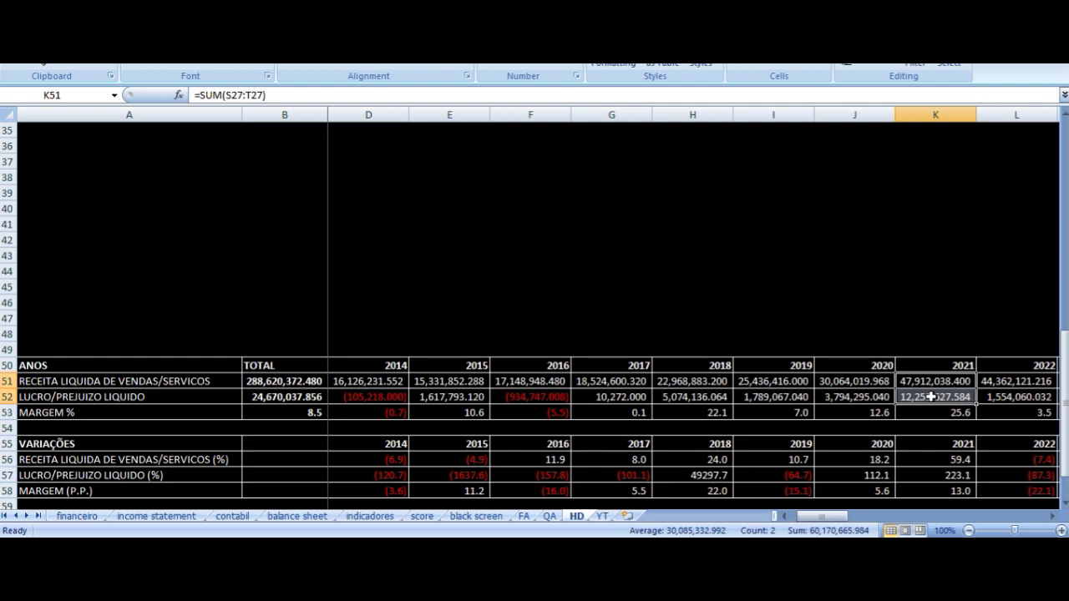
click(925, 414)
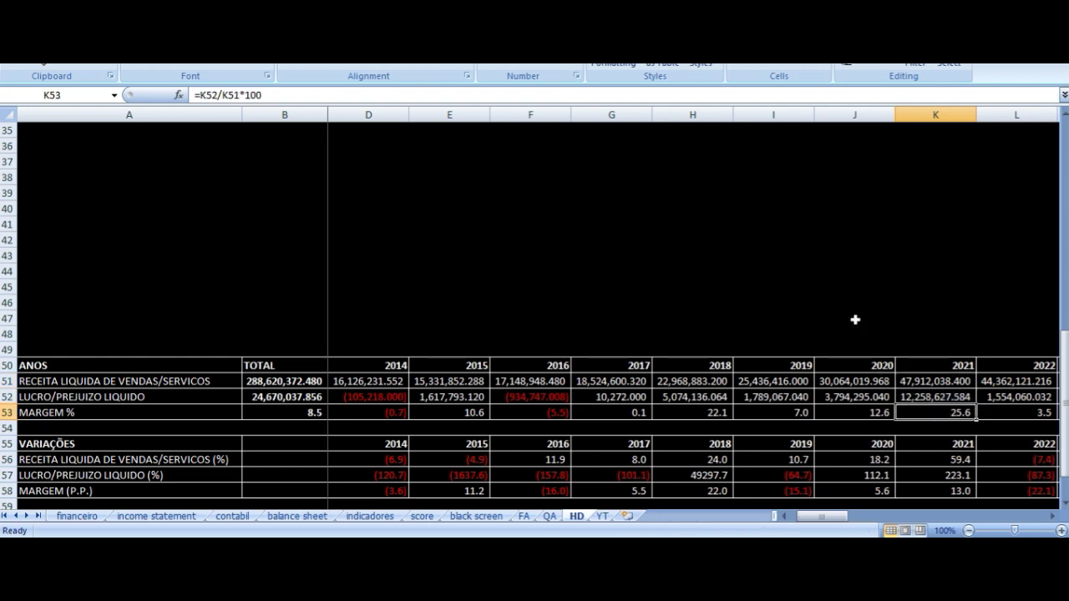
key(Up)
key(Up)
key(Up)
key(Right)
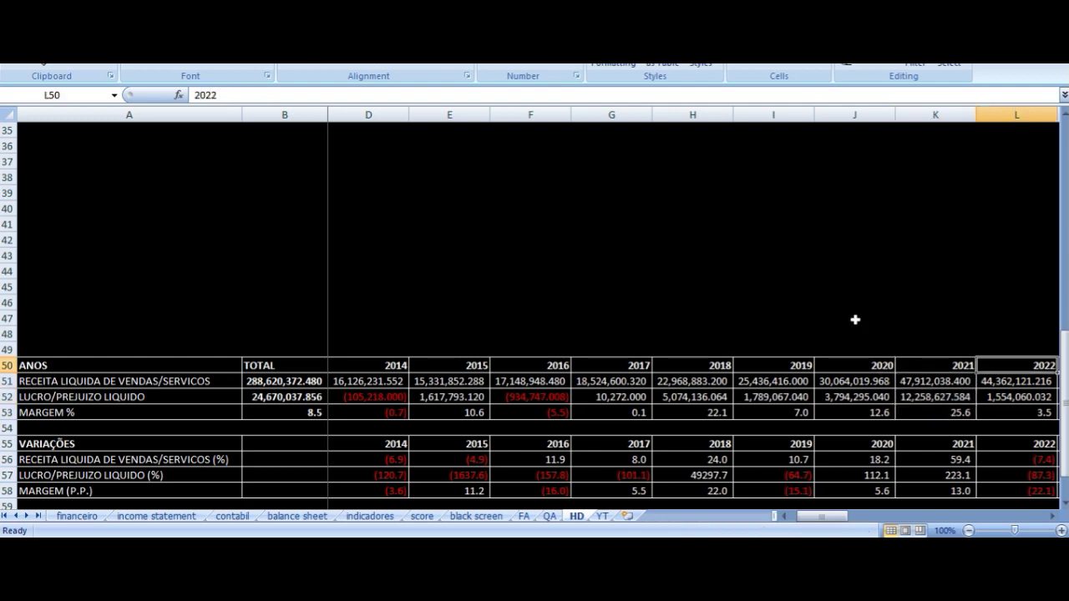
key(Right)
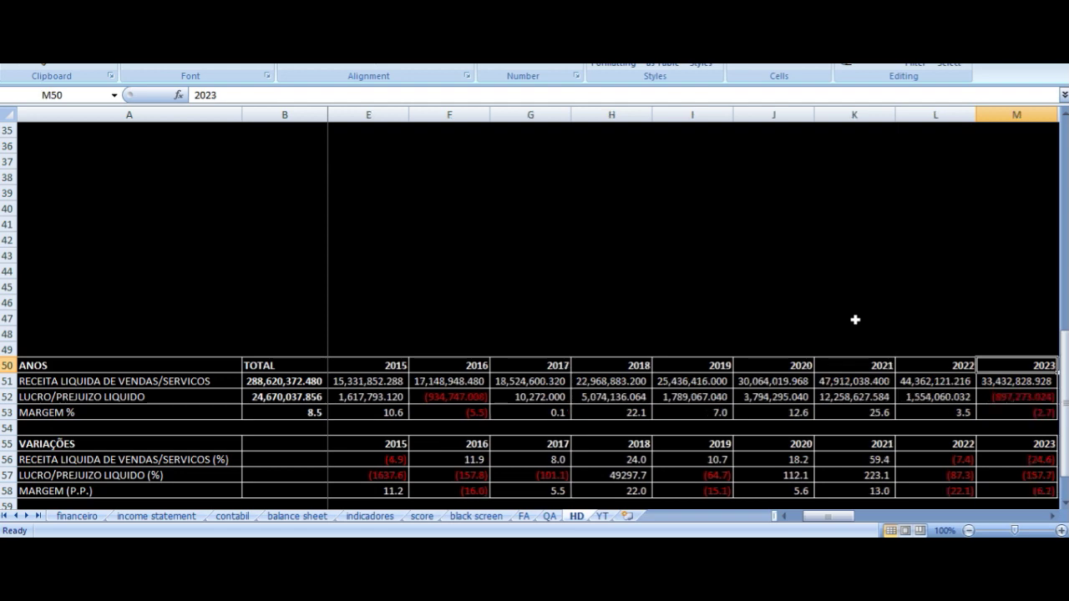
Step: Go back to 2020 in the ANOS table and follow the net revenue year by year to 2023
key(Left)
key(Left)
key(Left)
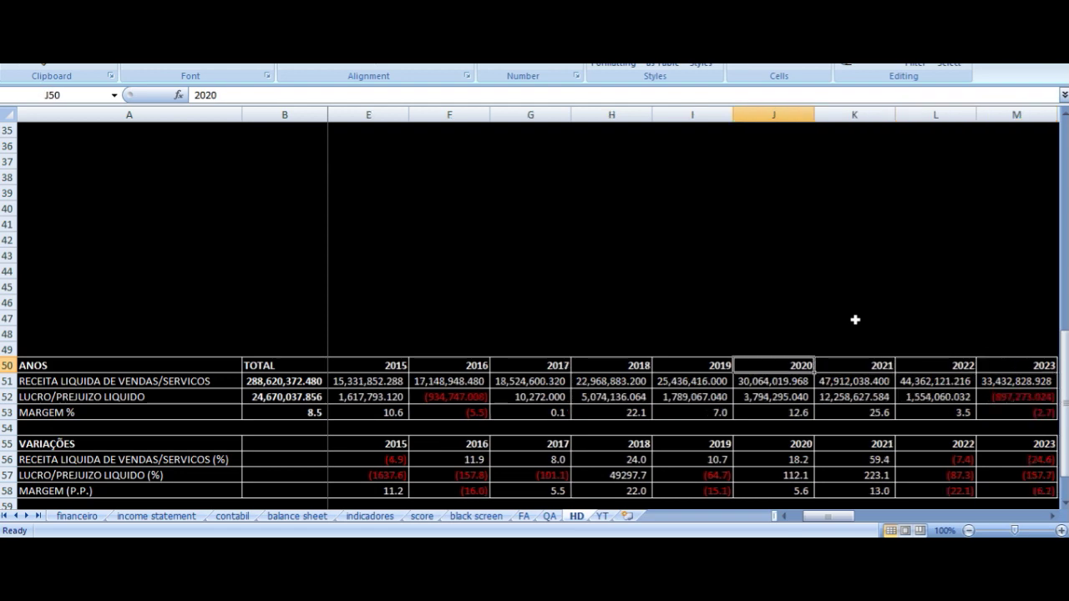
key(Down)
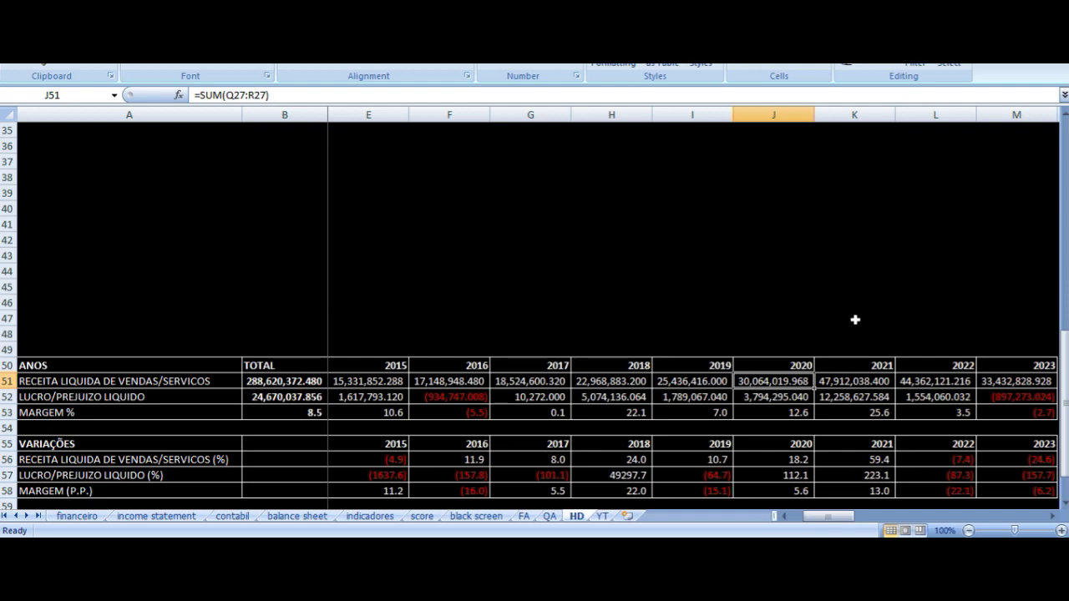
key(Right)
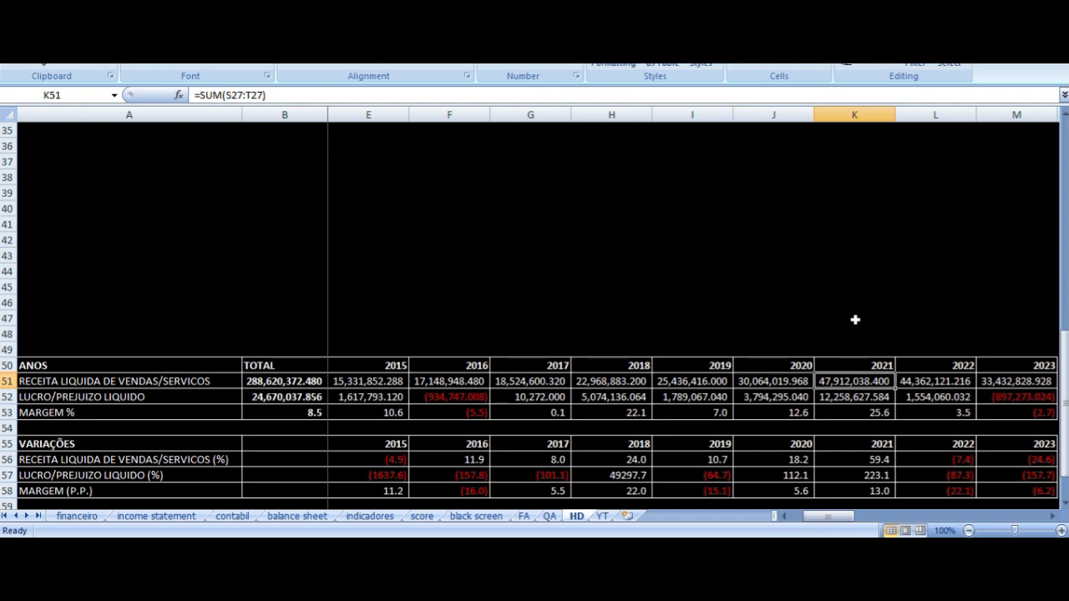
key(Right)
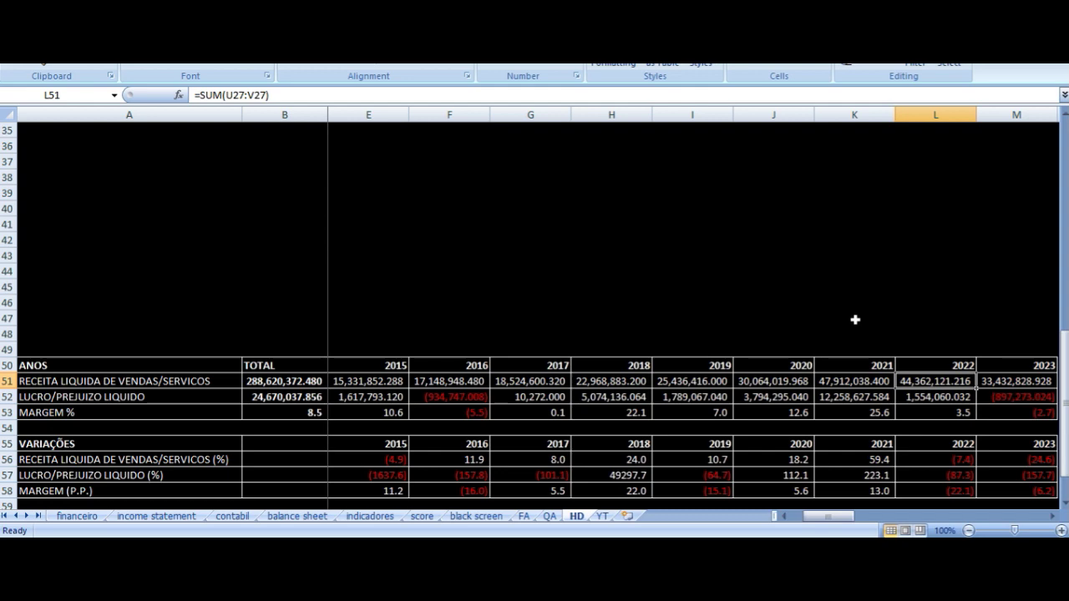
key(Right)
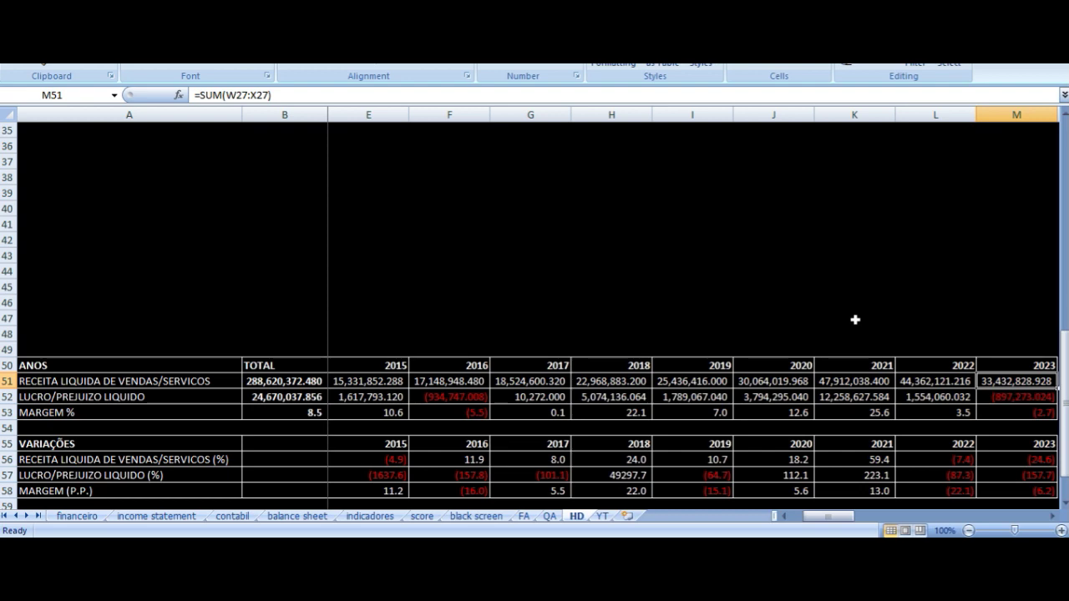
Step: Compare the 2019 and 2023 annual net revenue and check the 2023 net profit
key(Left)
key(Left)
key(Left)
key(Left)
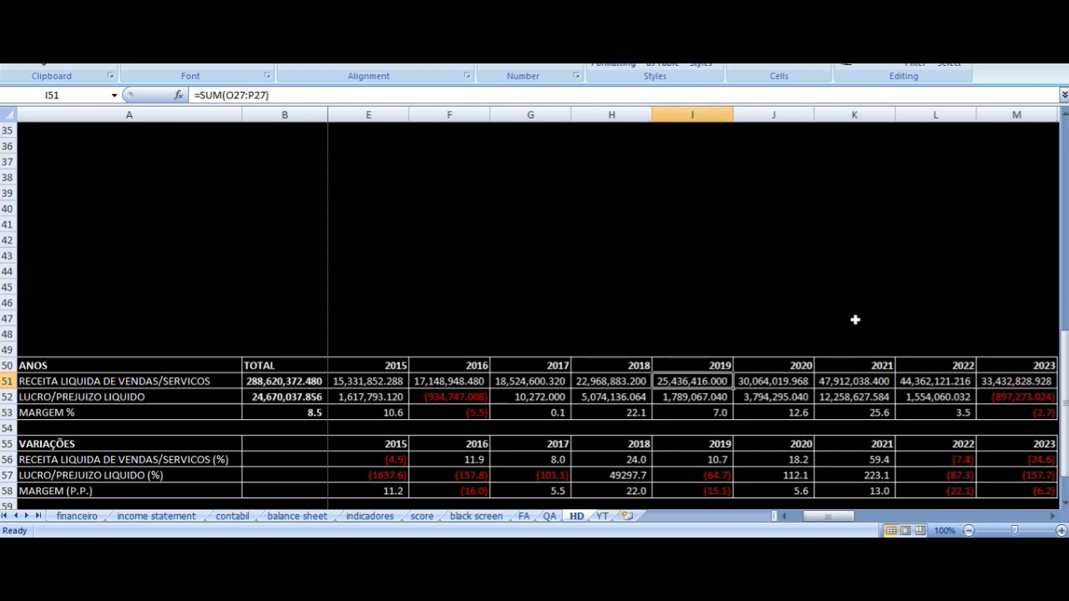
key(Right)
key(Right)
key(Right)
key(Right)
key(Down)
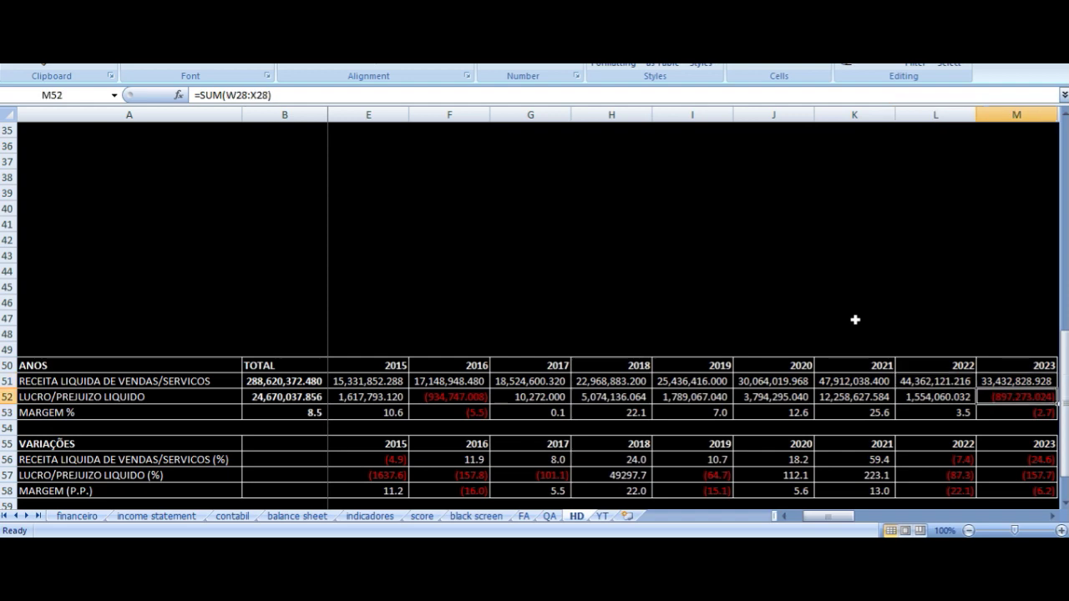
key(Up)
key(Down)
key(Up)
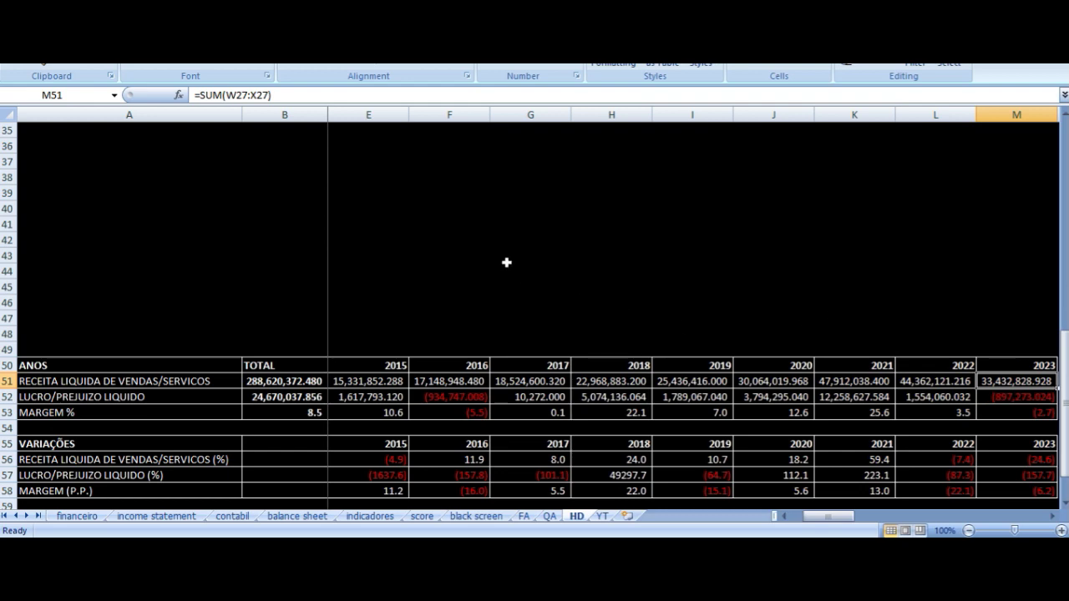
Step: Go to the SEMESTRES table and find the 2S-2019 column
scroll(578, 285, up, 6)
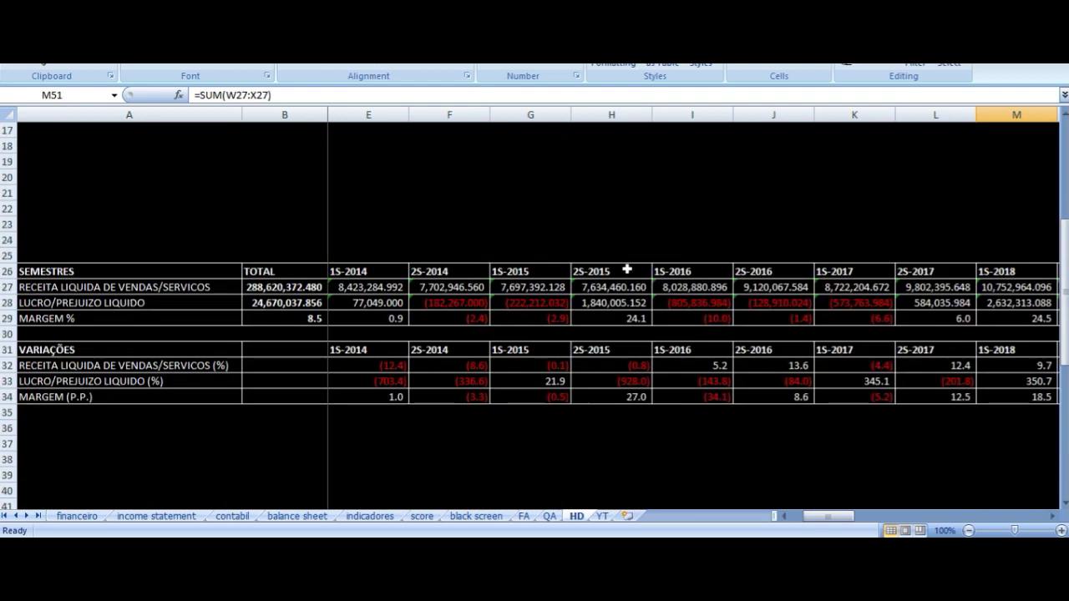
click(775, 275)
key(ctrl+Right)
key(Left)
key(Left)
key(Left)
key(Left)
key(Left)
key(Left)
key(Left)
key(Left)
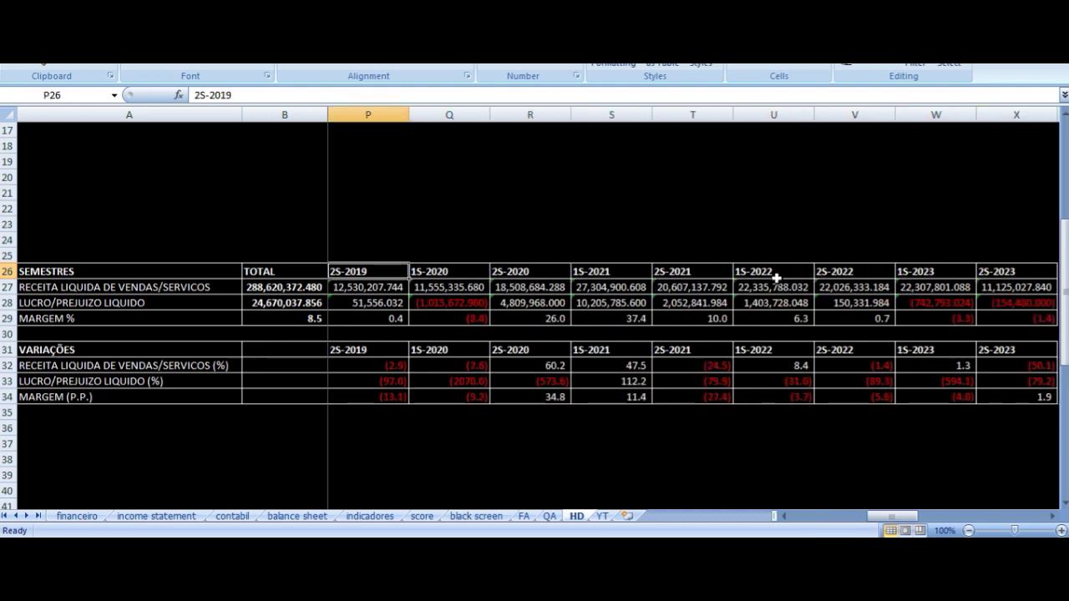
Step: Check the 2S-2019 net revenue, net profit and margin in the SEMESTRES table
key(Right)
key(Left)
key(Down)
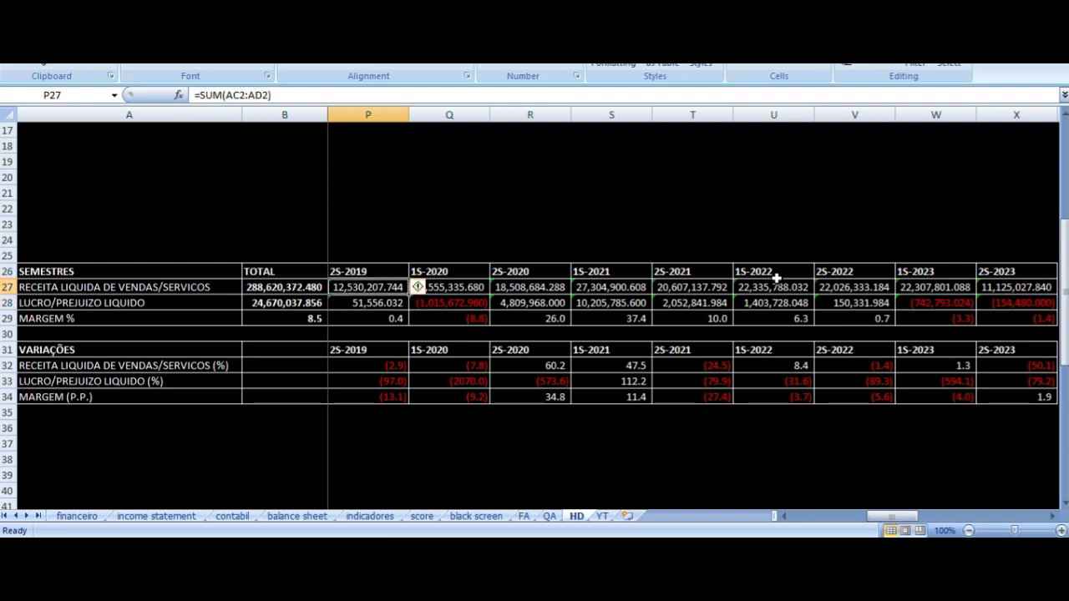
key(Down)
key(Down)
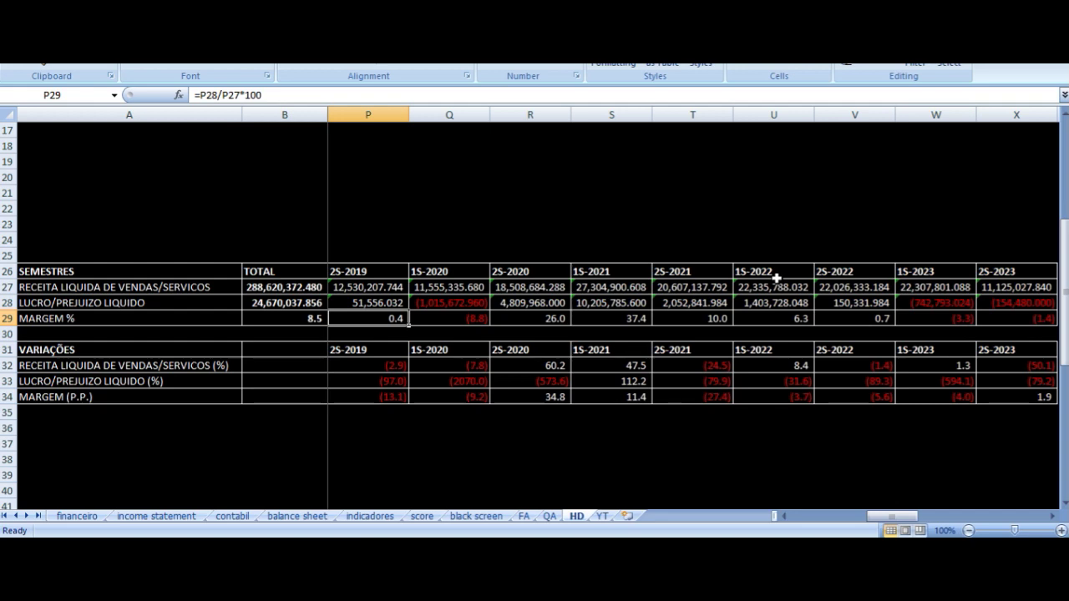
Step: Compare the 1S-2019 and 2S-2019 margins and check the 1S-2019 net profit
key(Right)
key(Left)
key(Left)
key(Right)
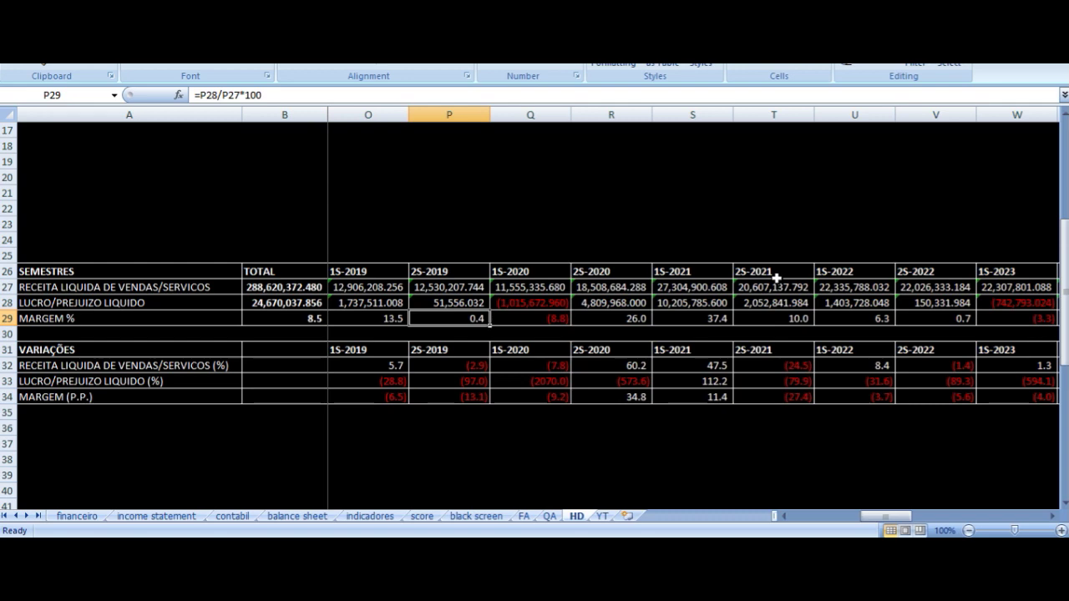
key(Left)
key(Up)
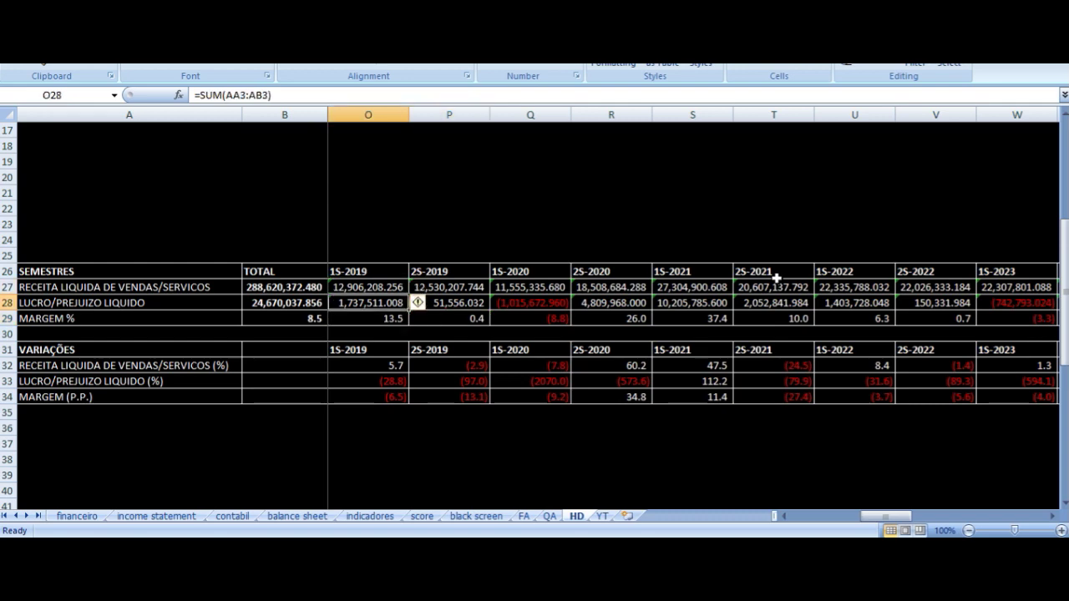
key(Down)
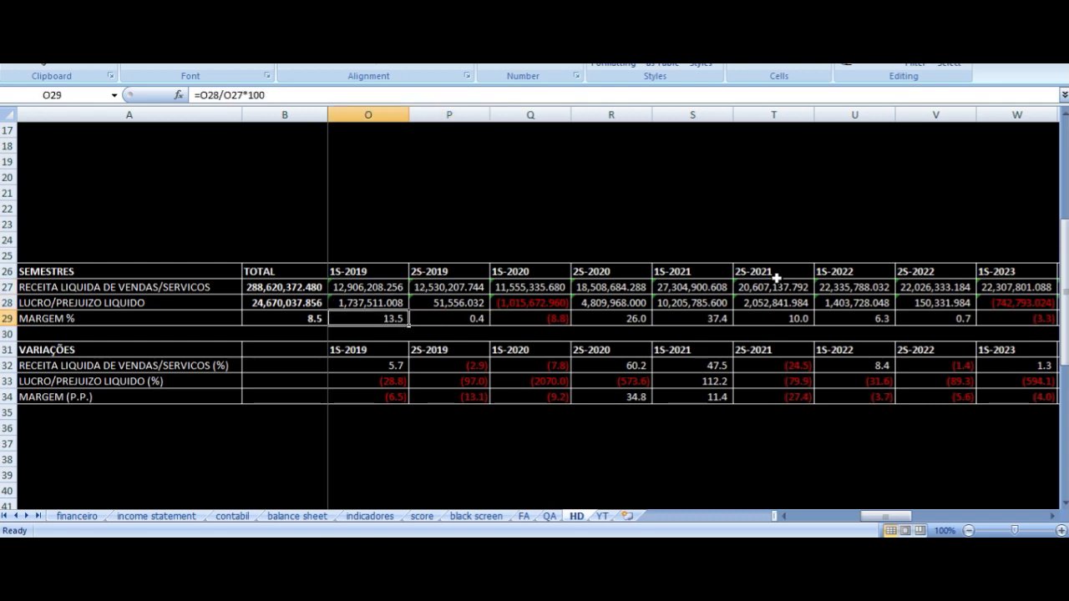
key(Right)
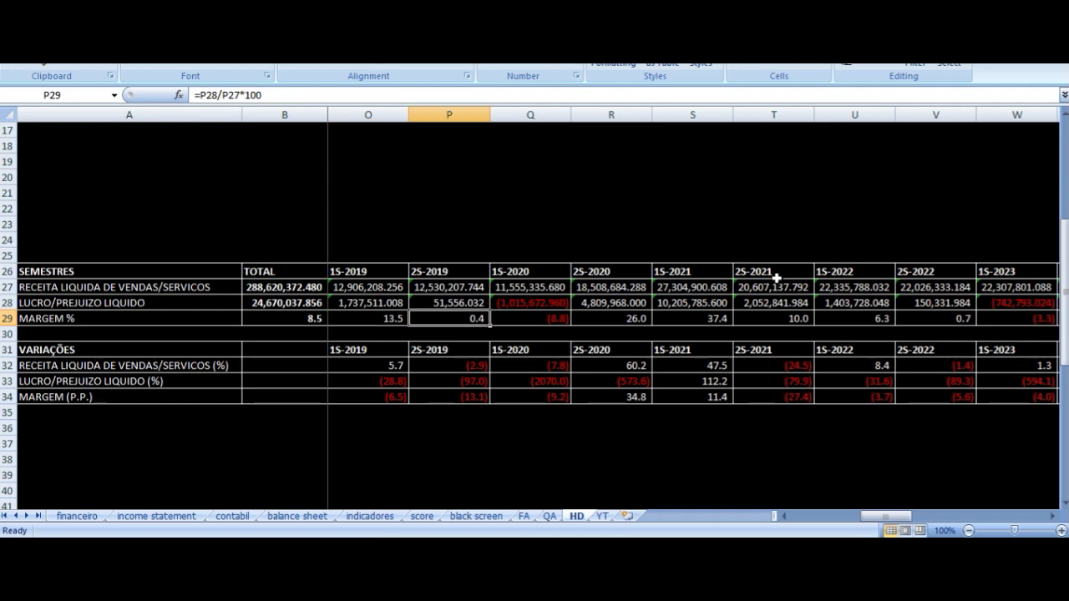
Step: Compare the 2S-2020 and 1S-2021 net revenue and examine the 1S-2021 net profit and margin
click(613, 284)
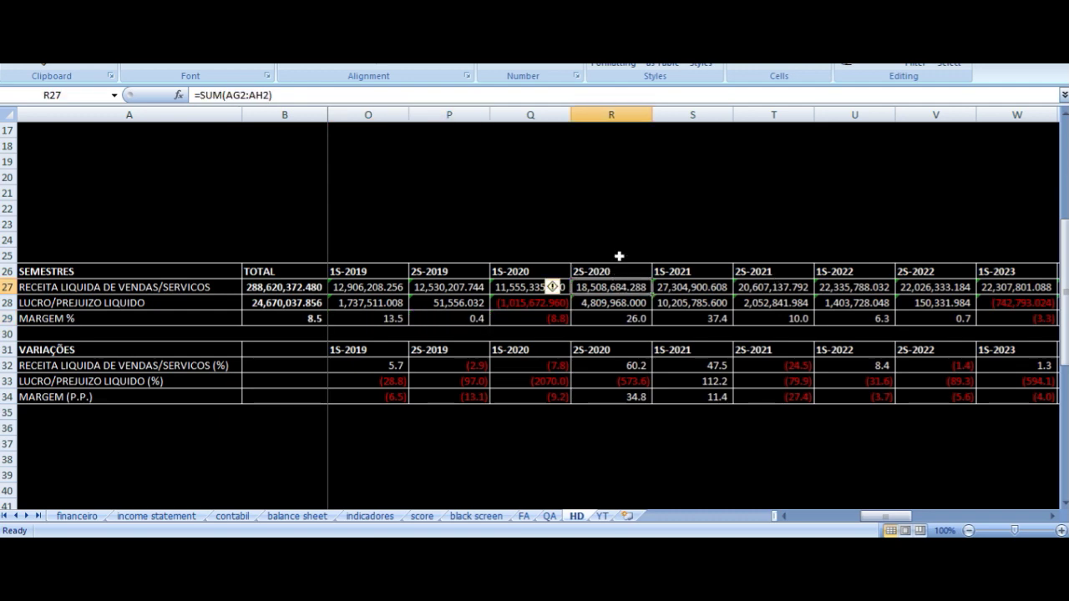
key(Right)
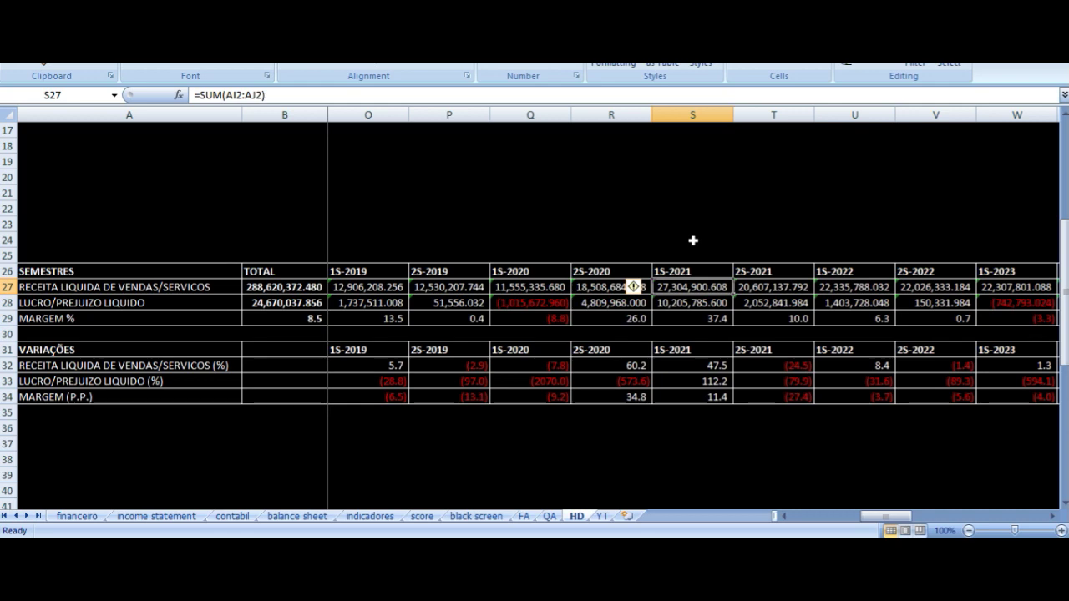
key(Down)
key(Up)
key(Up)
key(Down)
key(Right)
key(Up)
key(Down)
key(Left)
key(Down)
key(Up)
key(Down)
key(Down)
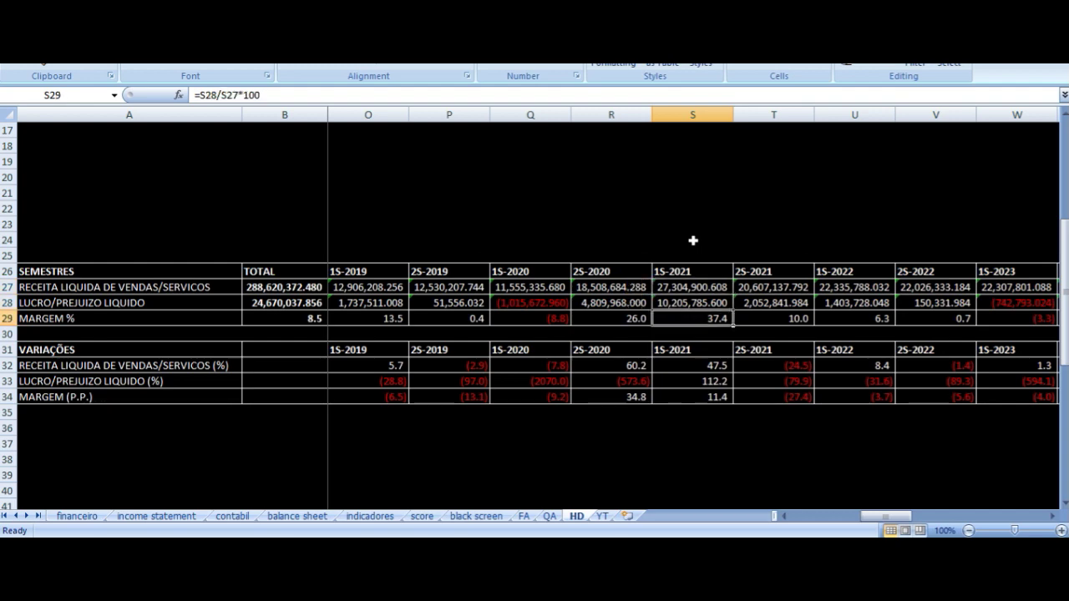
Step: Check the 2S-2021 net revenue, net profit and margin against the Yahoo Finance price chart around October 2021
key(Up)
key(Up)
key(Right)
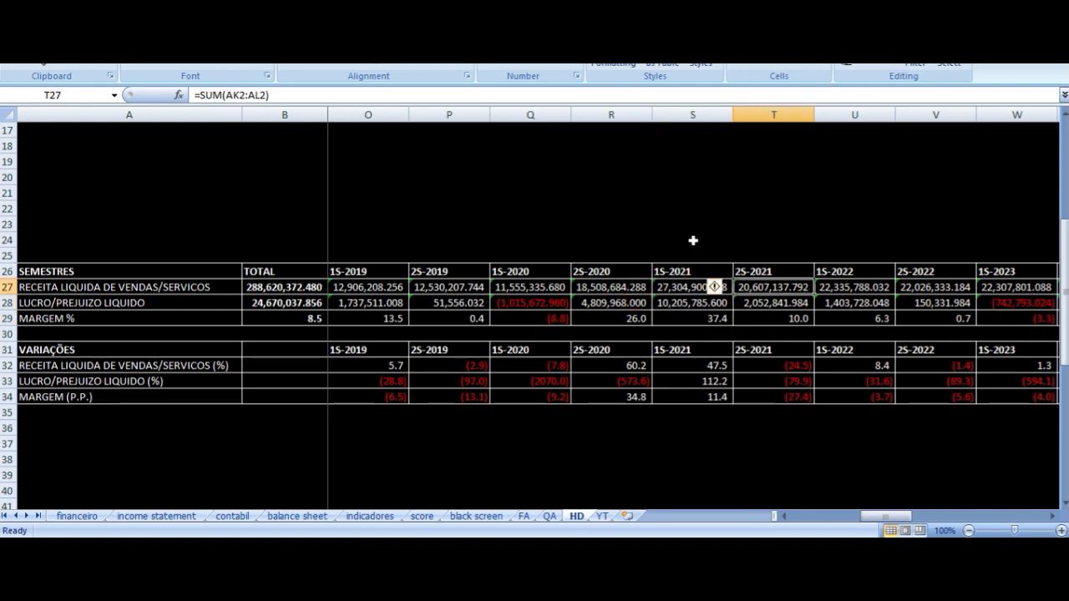
key(Up)
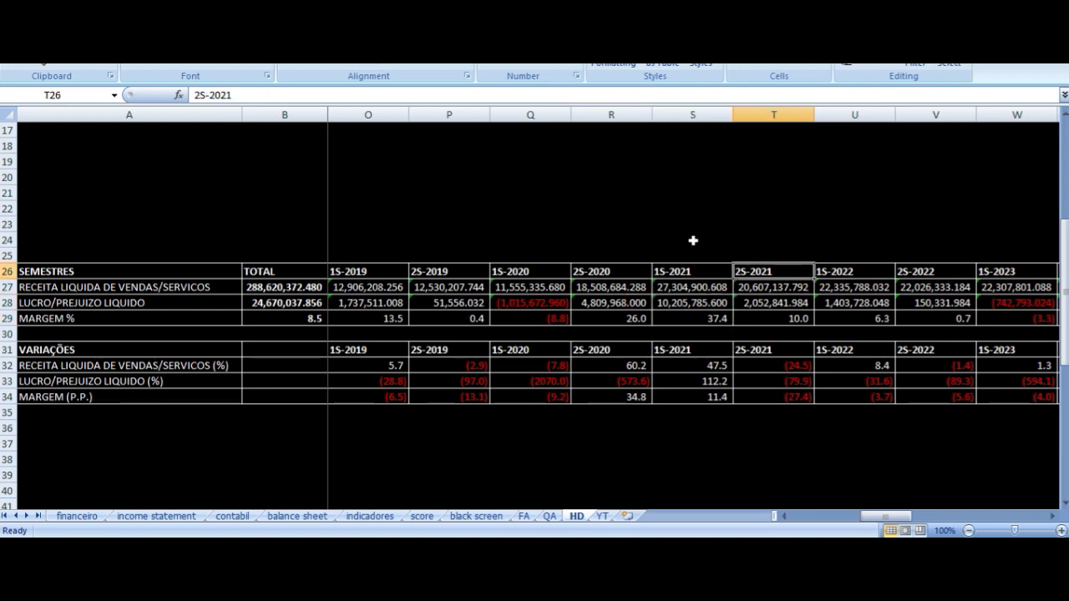
key(Down)
key(Down)
key(Left)
key(Right)
key(Down)
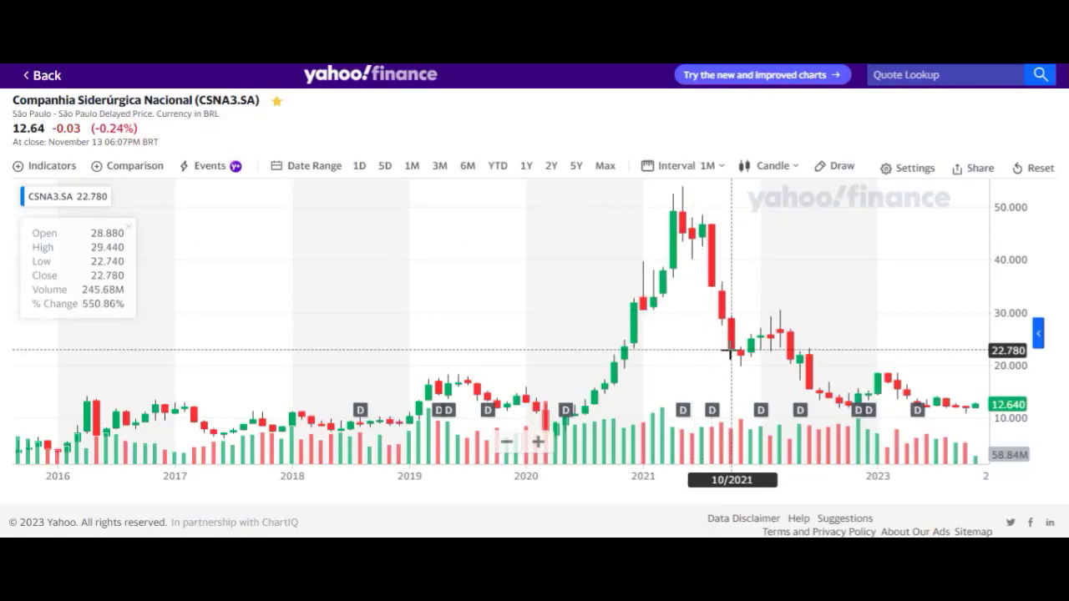
scroll(735, 359, up, 5)
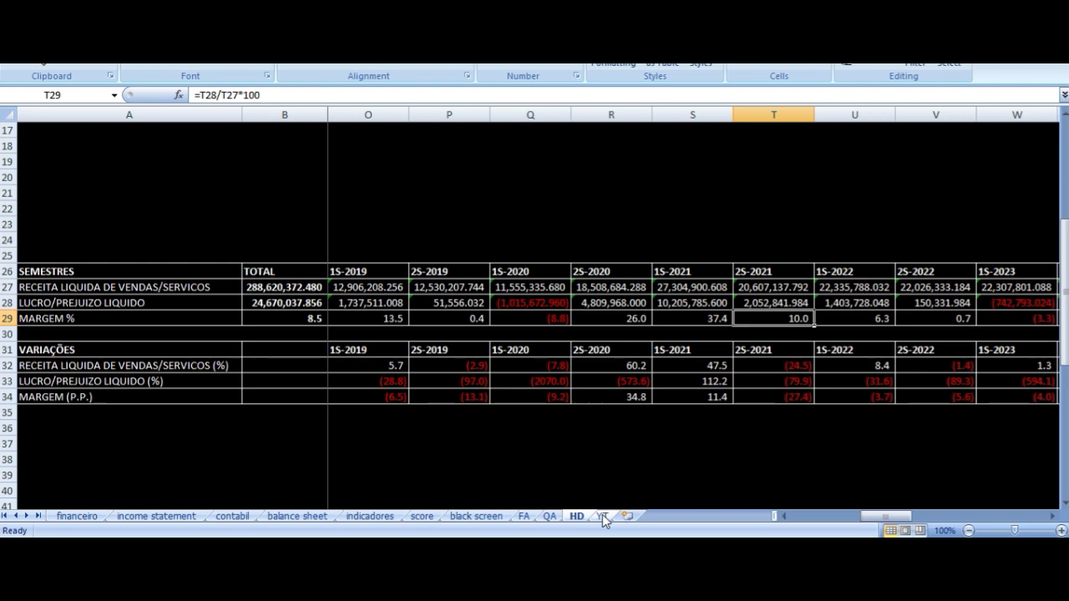
Step: Return to the Excel workbook and open the YT sheet at its first CSNA comparison tables for 3T22, 2T23 and 3T23
click(603, 516)
scroll(448, 318, up, 13)
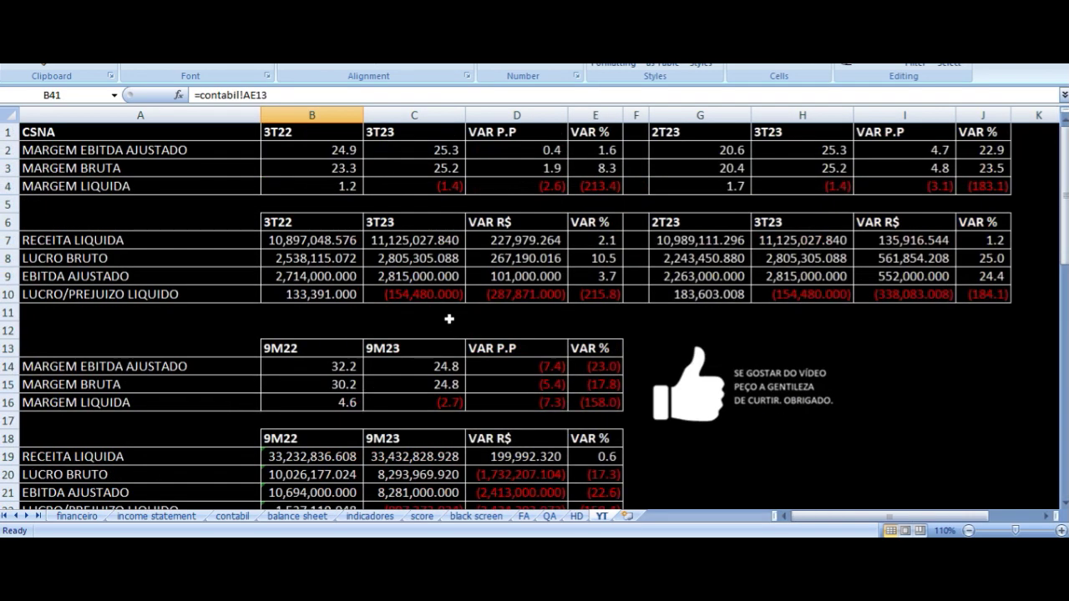